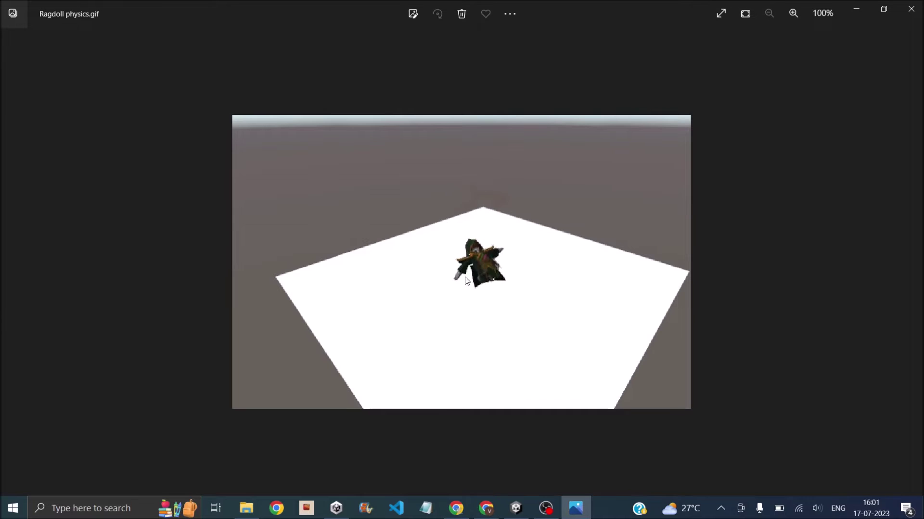
Step: Close the Ragdoll physics.gif preview to bring the Unity wizard scene back into view
{"action": "key", "text": "alt+F4"}
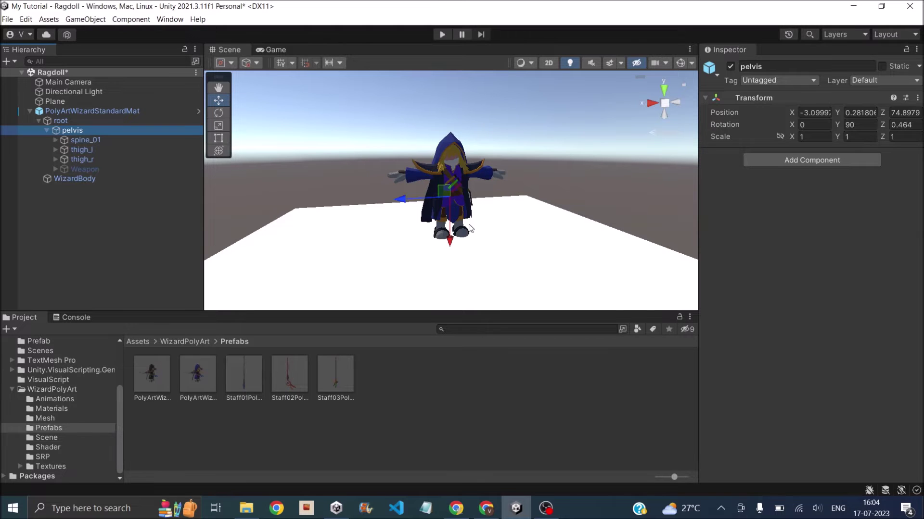
Step: Select PolyArtWizardStandardMat and open Create Ragdoll from GameObject > 3D Object > Ragdoll
{"action": "left_click", "coordinate": [66, 111]}
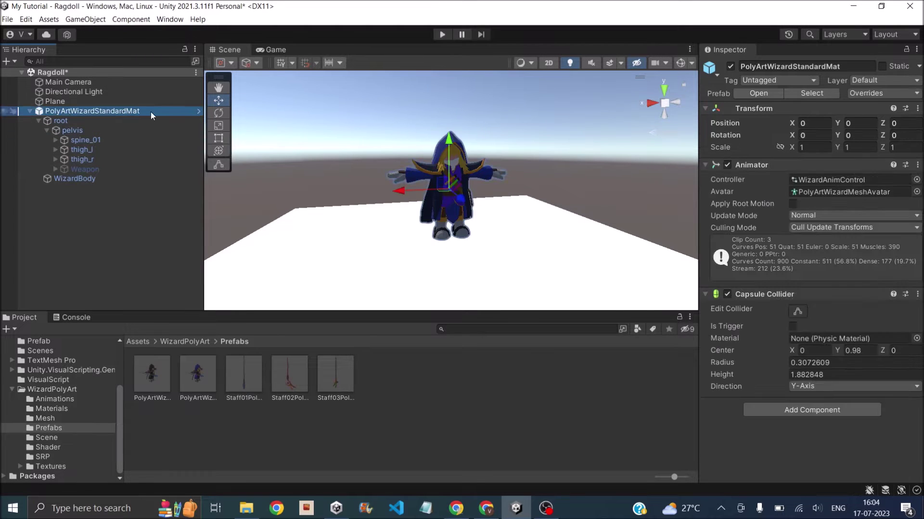
{"action": "left_click", "coordinate": [96, 20]}
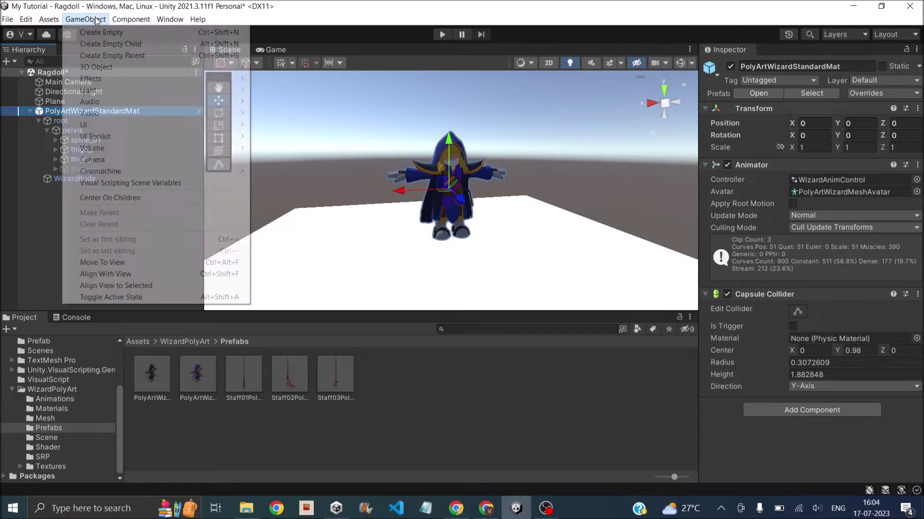
{"action": "mouse_move", "coordinate": [193, 66]}
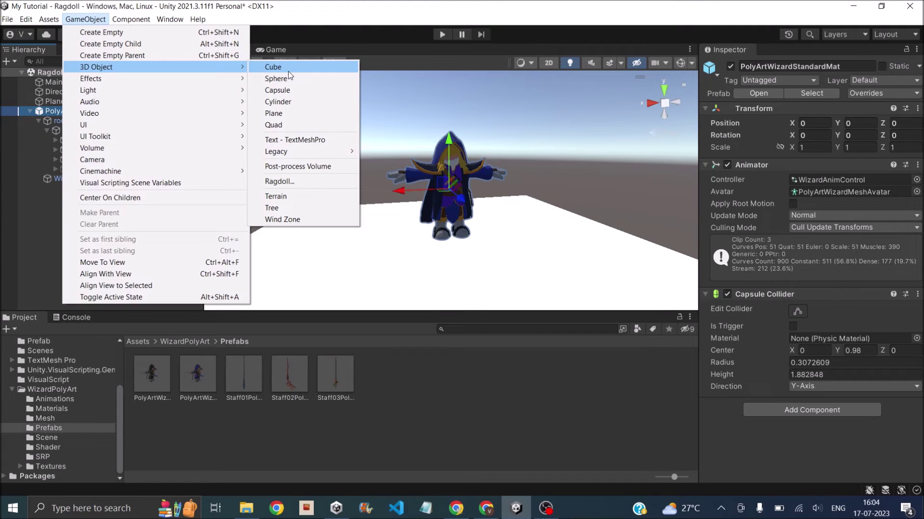
{"action": "left_click", "coordinate": [293, 181]}
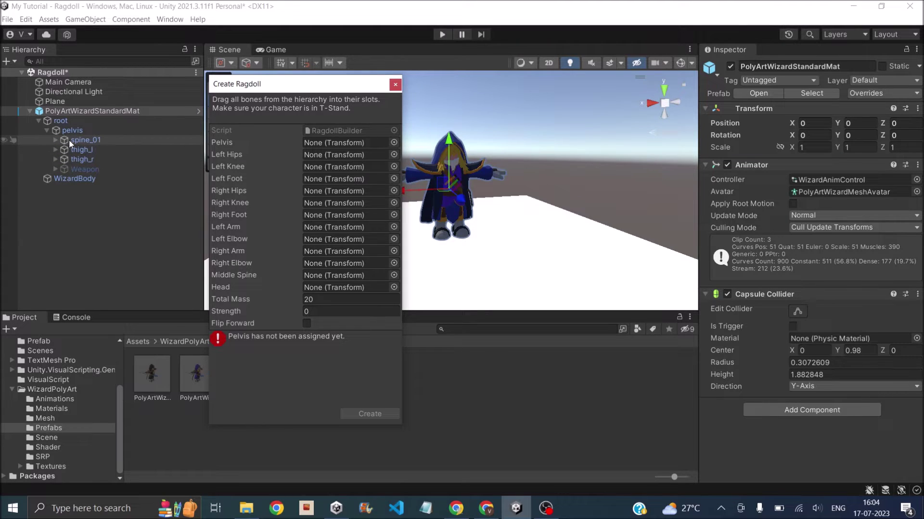
Step: Assign pelvis to Pelvis, and thigh_l, calf_l, foot_l to the Left Hips, Knee and Foot slots
{"action": "left_click_drag", "start_coordinate": [69, 133], "coordinate": [315, 146]}
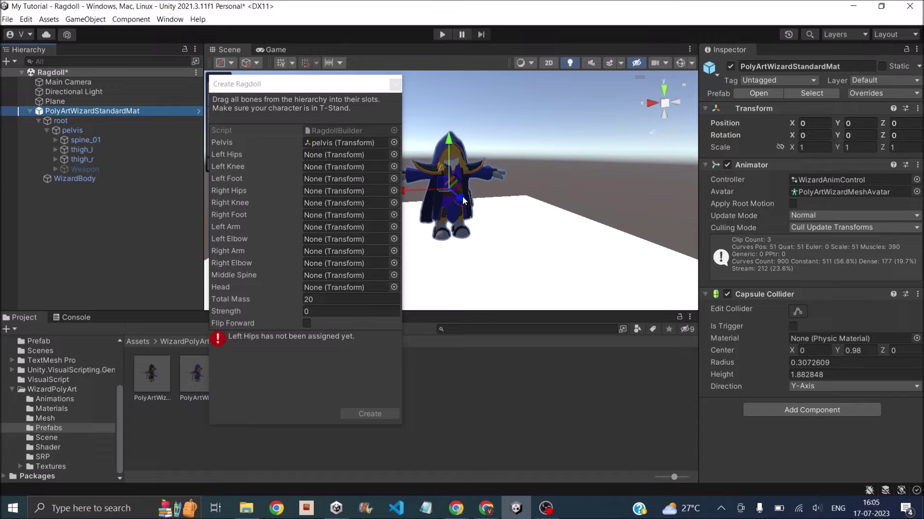
{"action": "left_click", "coordinate": [54, 151]}
{"action": "left_click", "coordinate": [64, 160]}
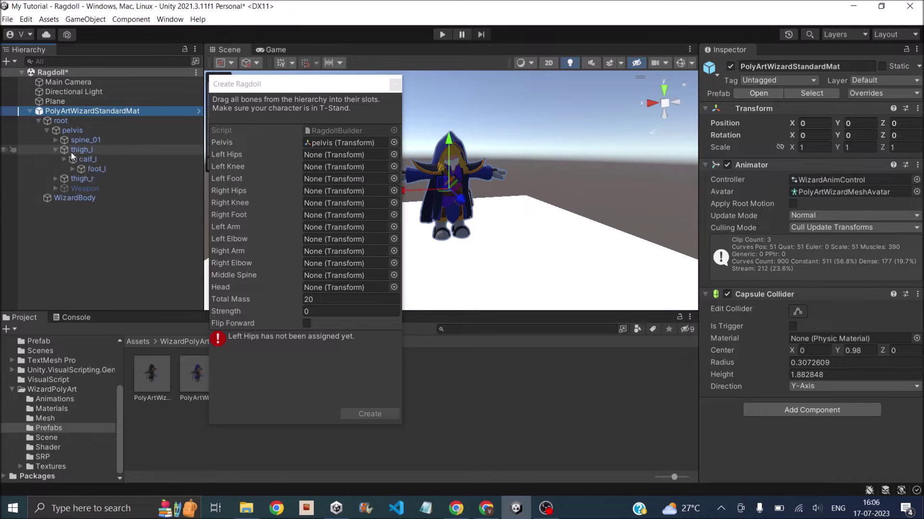
{"action": "left_click", "coordinate": [70, 152]}
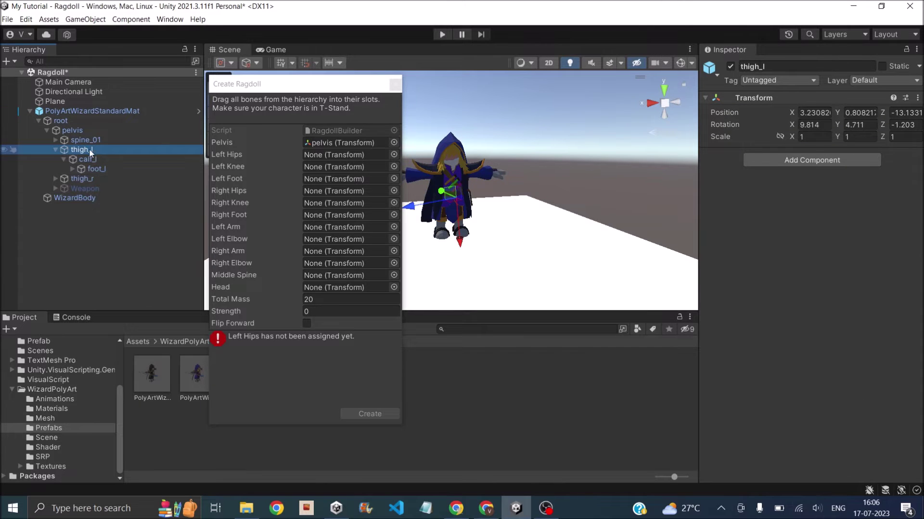
{"action": "left_click_drag", "start_coordinate": [83, 154], "coordinate": [337, 155]}
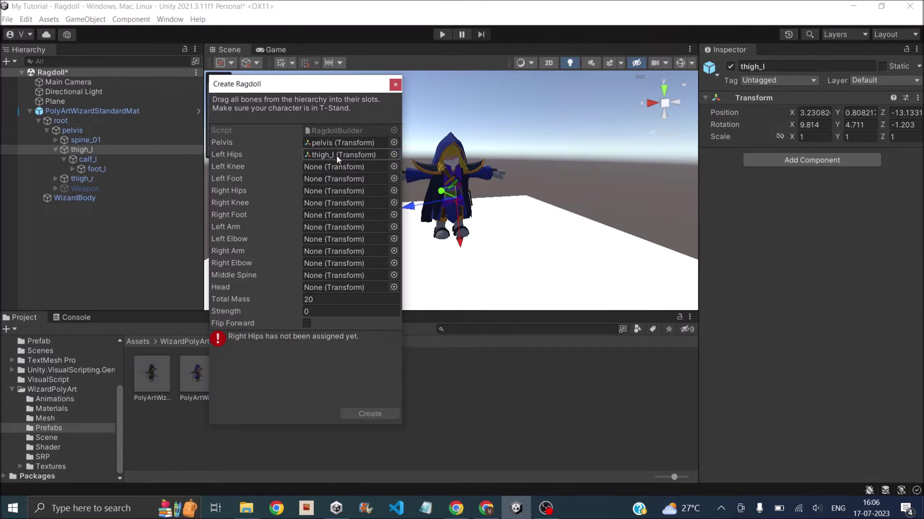
{"action": "left_click", "coordinate": [82, 160]}
{"action": "scroll", "coordinate": [474, 217], "scroll_direction": "up", "scroll_amount": 5}
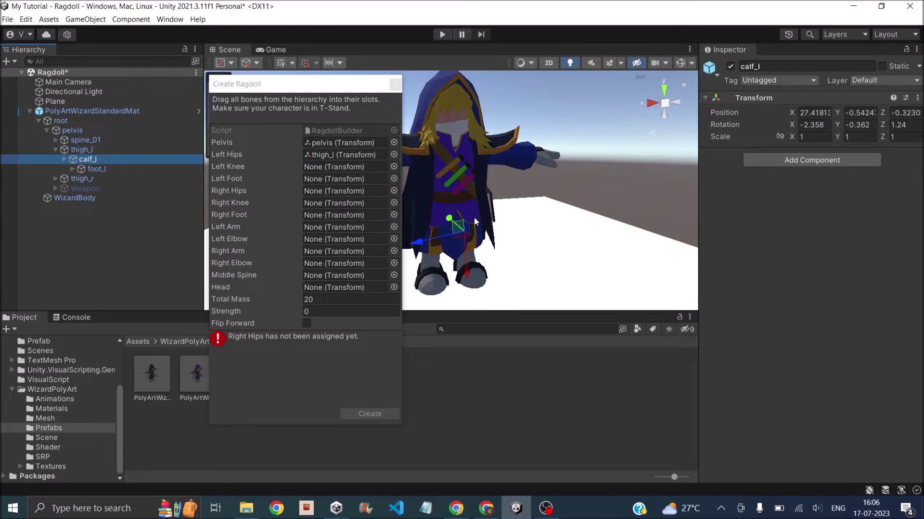
{"action": "middle_click_drag", "start_coordinate": [472, 217], "coordinate": [529, 232]}
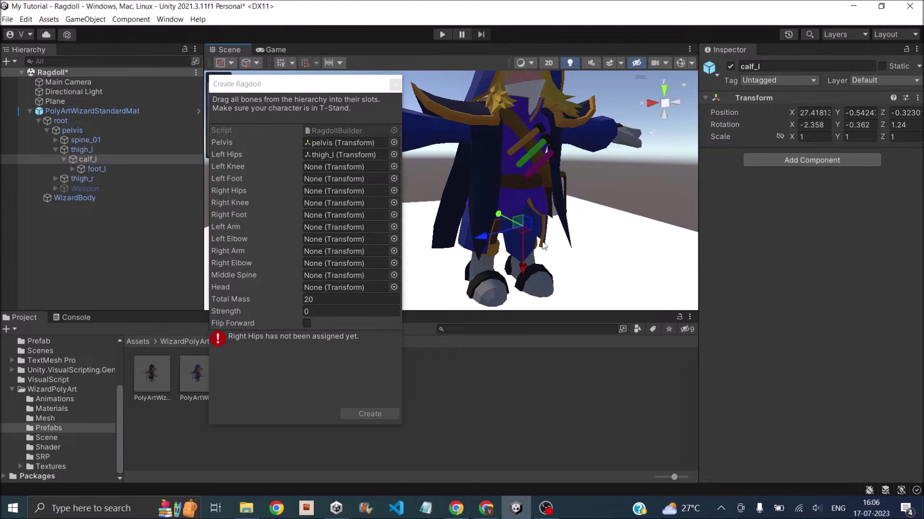
{"action": "left_click_drag", "start_coordinate": [556, 217], "coordinate": [515, 220], "text": "alt"}
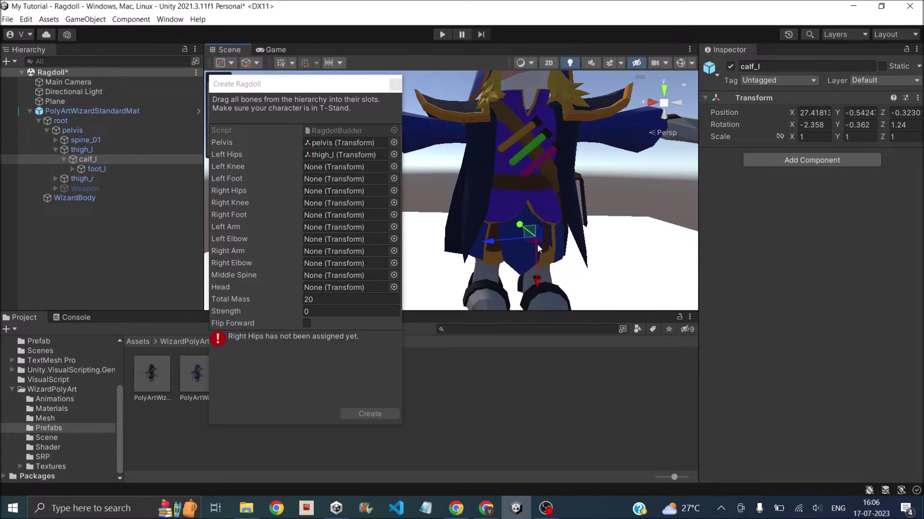
{"action": "left_click_drag", "start_coordinate": [86, 162], "coordinate": [354, 167]}
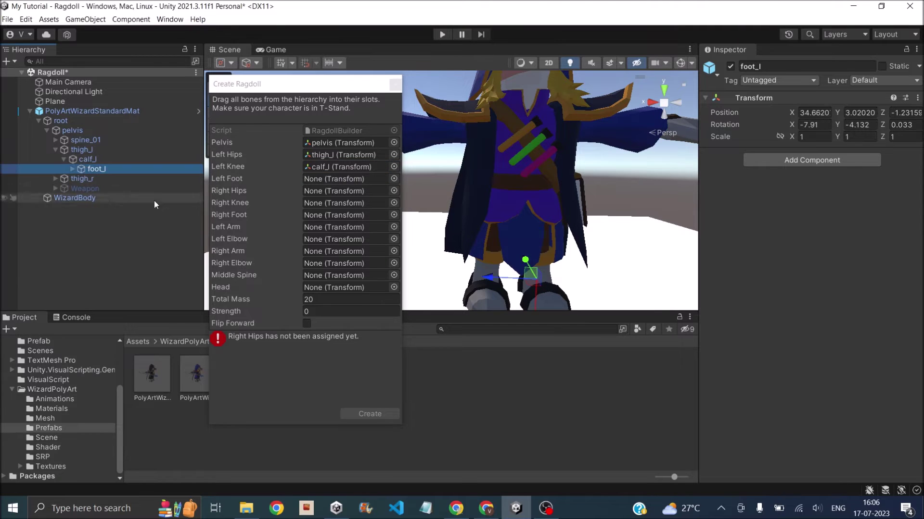
{"action": "left_click_drag", "start_coordinate": [91, 172], "coordinate": [343, 180]}
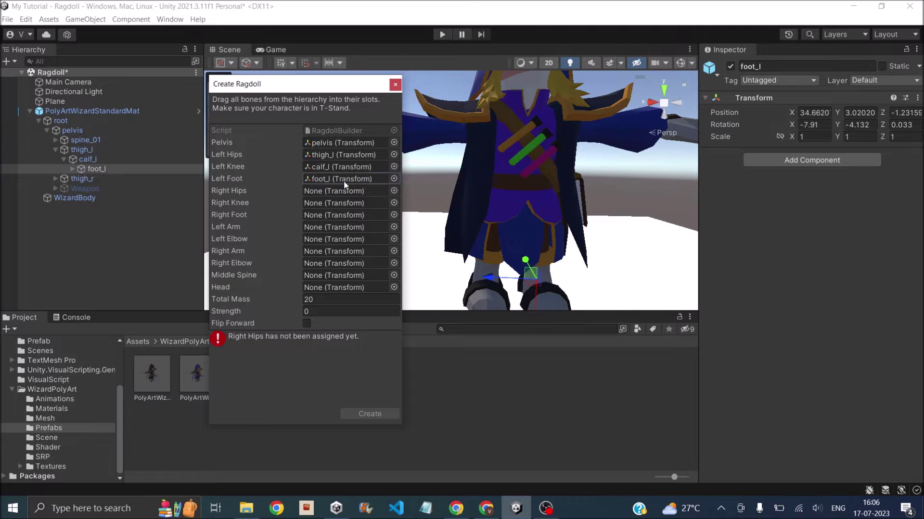
Step: Assign thigh_r to Right Hips and calf_r to Right Knee
{"action": "left_click", "coordinate": [56, 179]}
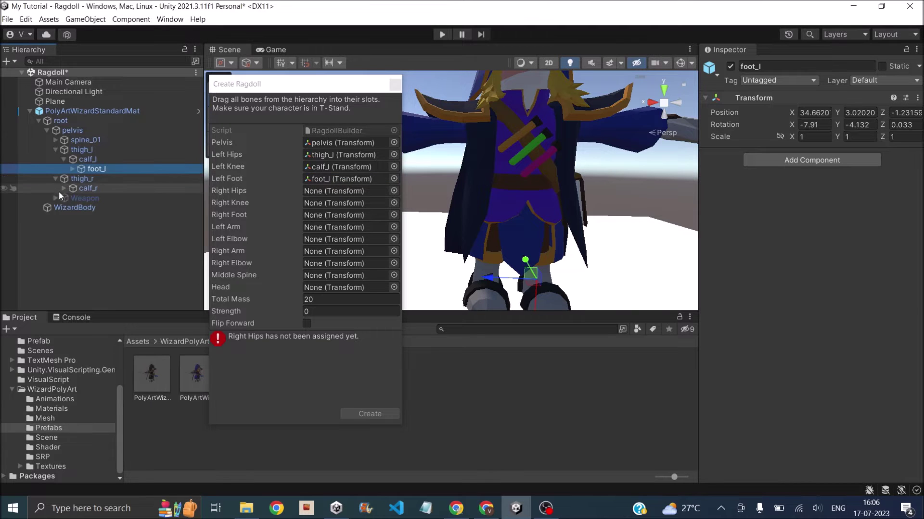
{"action": "left_click_drag", "start_coordinate": [74, 180], "coordinate": [351, 192]}
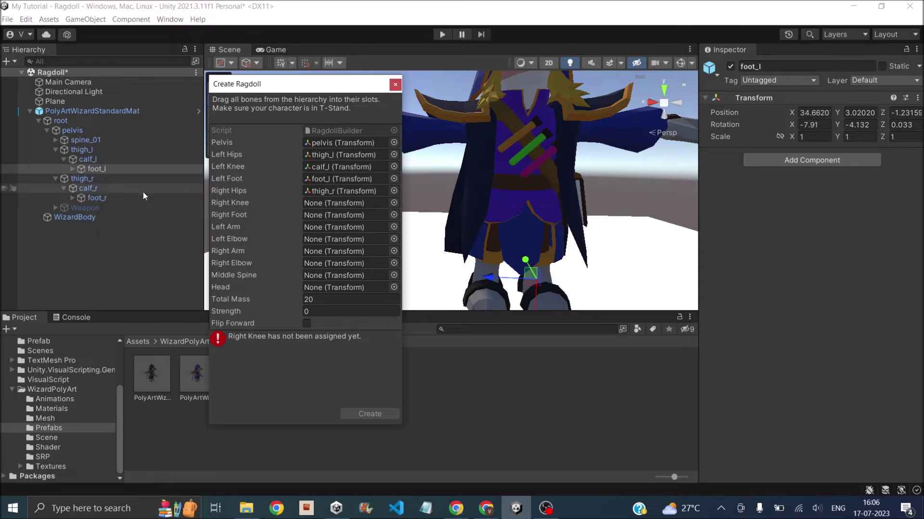
{"action": "left_click_drag", "start_coordinate": [95, 190], "coordinate": [373, 217]}
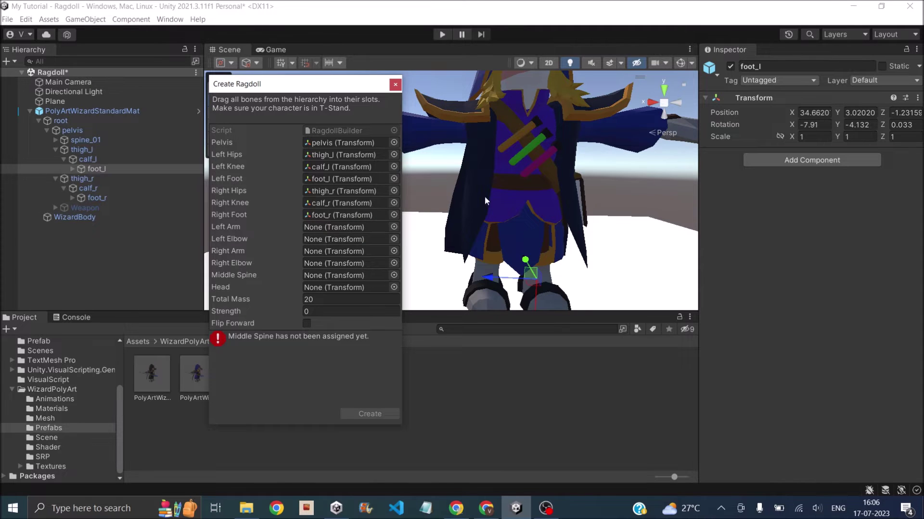
Step: Expand spine_01, spine_03, both clavicles and both upper arms in the Hierarchy to reveal the arm bones
{"action": "scroll", "coordinate": [484, 195], "scroll_direction": "down", "scroll_amount": 4}
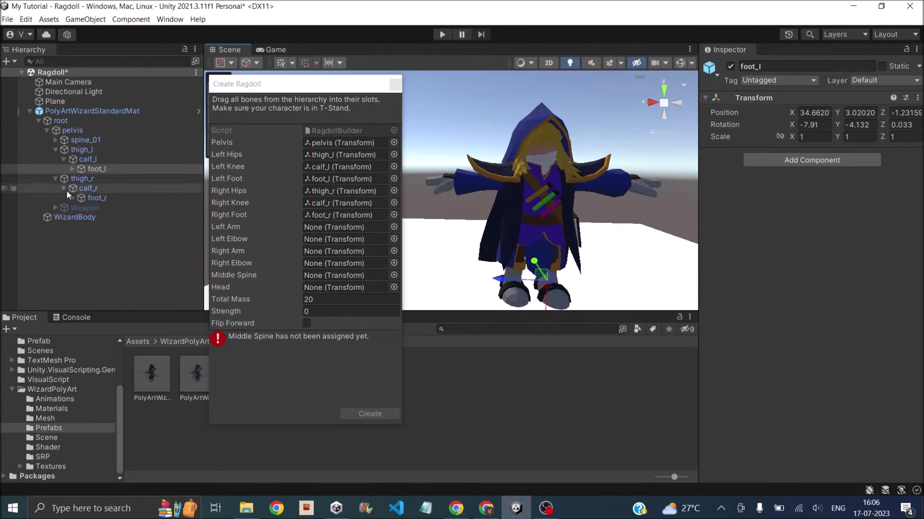
{"action": "left_click", "coordinate": [56, 140]}
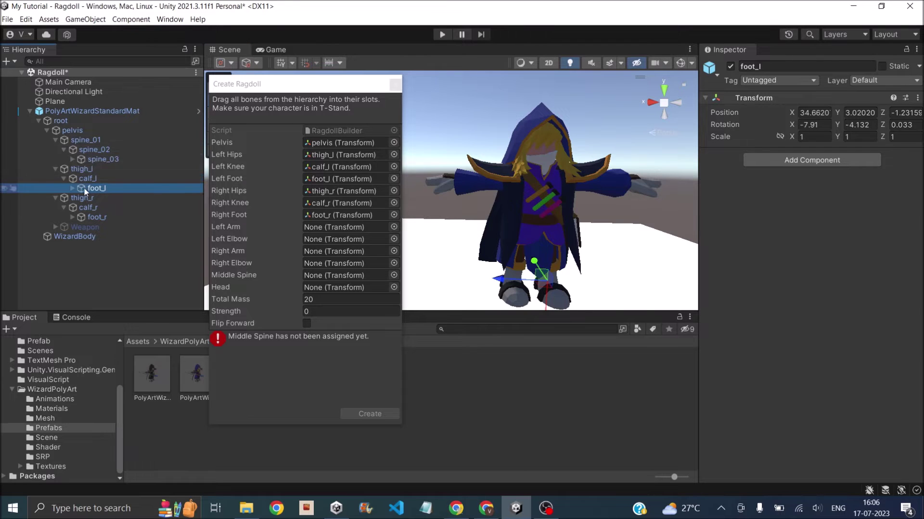
{"action": "left_click", "coordinate": [72, 160]}
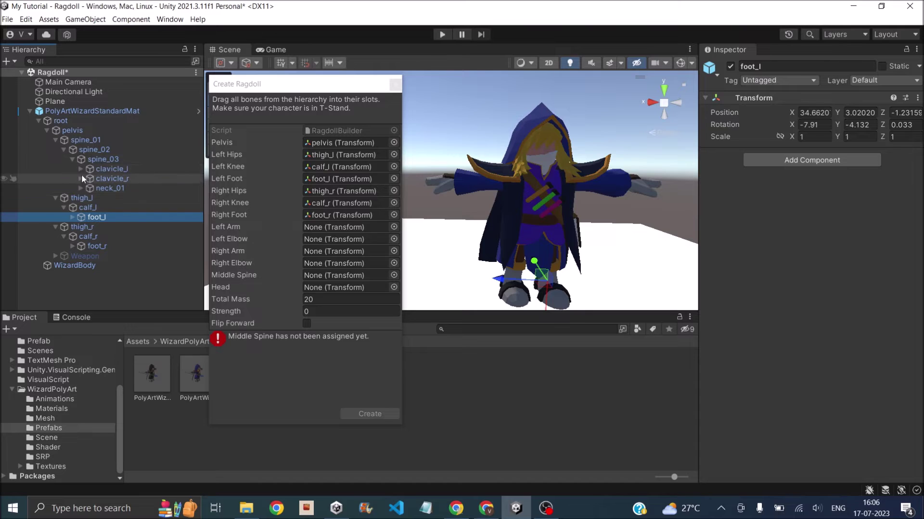
{"action": "left_click", "coordinate": [80, 169]}
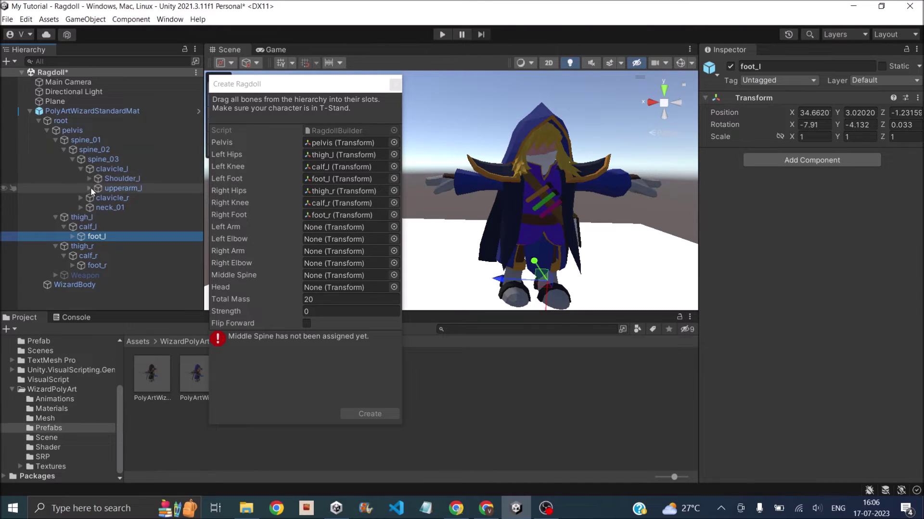
{"action": "left_click", "coordinate": [90, 187]}
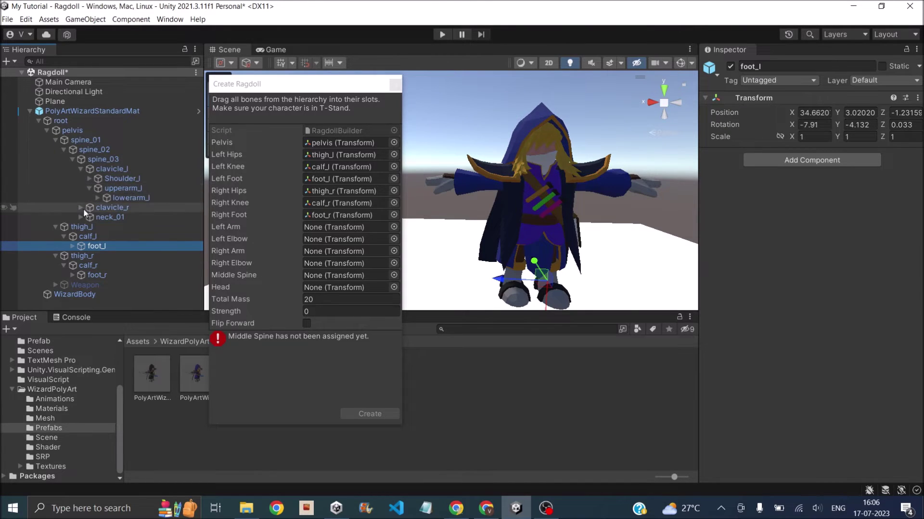
{"action": "left_click", "coordinate": [80, 208]}
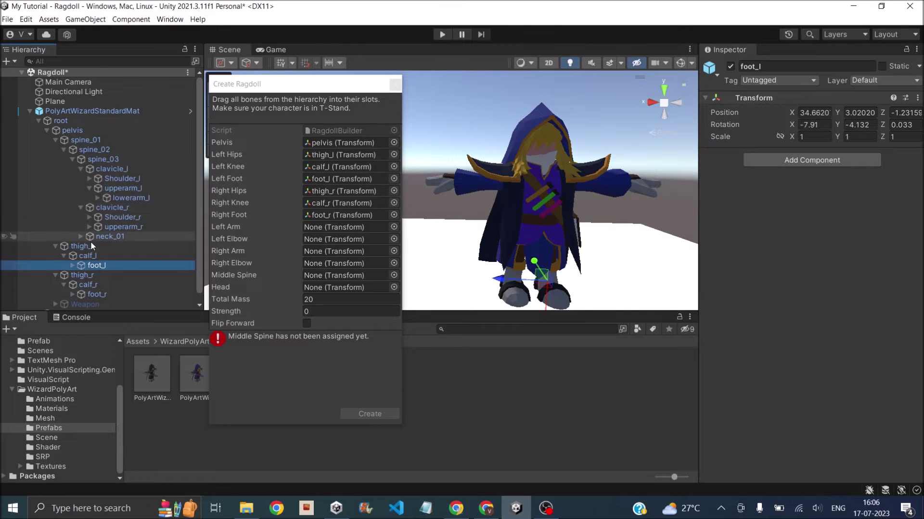
{"action": "left_click", "coordinate": [89, 227]}
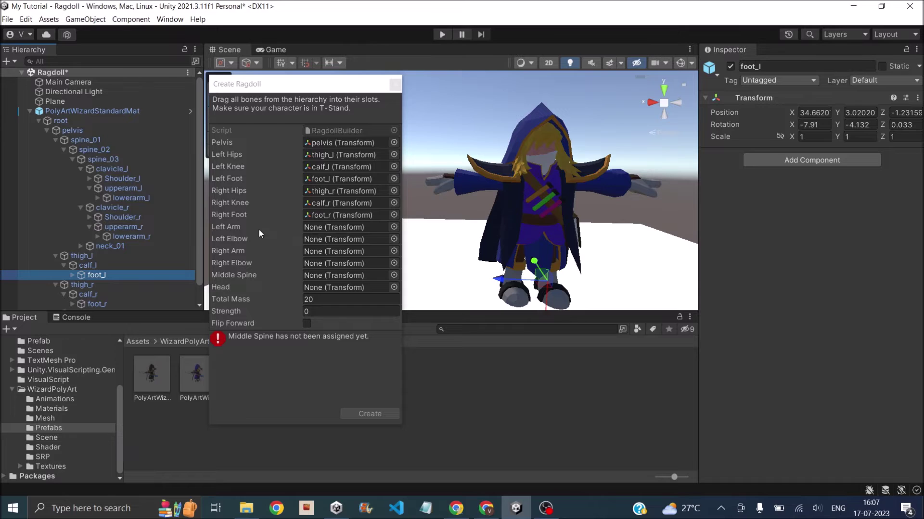
Step: Assign lowerarm_l to Left Arm, hand_l to Left Elbow, upperarm_r to Right Arm, lowerarm_r to Right Elbow
{"action": "left_click", "coordinate": [97, 198]}
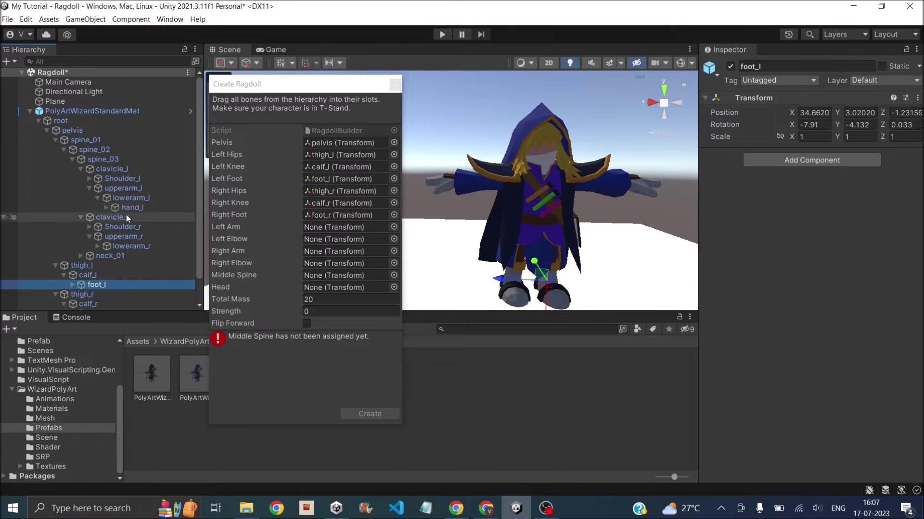
{"action": "left_click_drag", "start_coordinate": [135, 201], "coordinate": [326, 226]}
{"action": "left_click", "coordinate": [131, 208]}
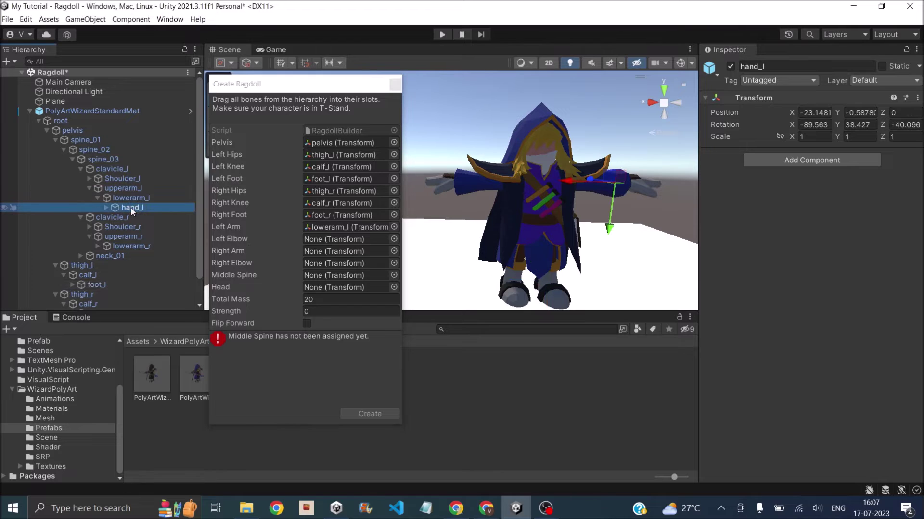
{"action": "left_click_drag", "start_coordinate": [131, 209], "coordinate": [316, 240]}
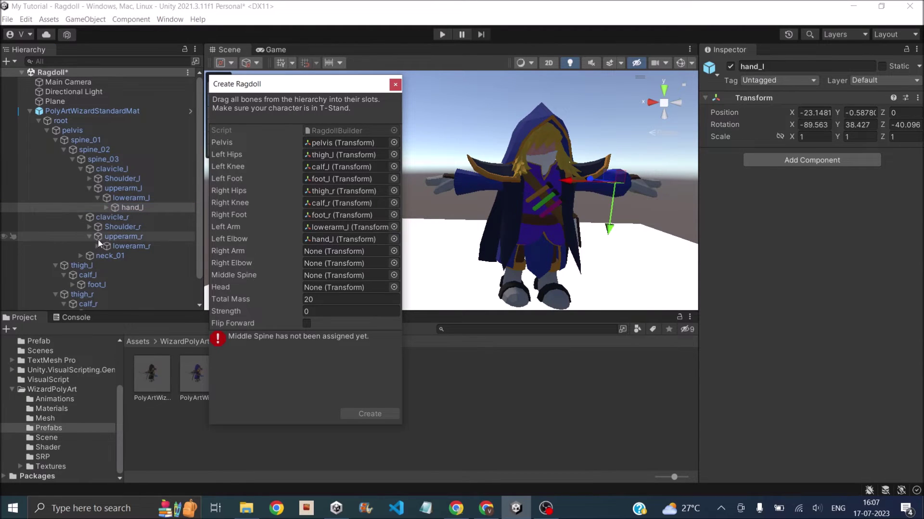
{"action": "left_click_drag", "start_coordinate": [98, 239], "coordinate": [334, 251]}
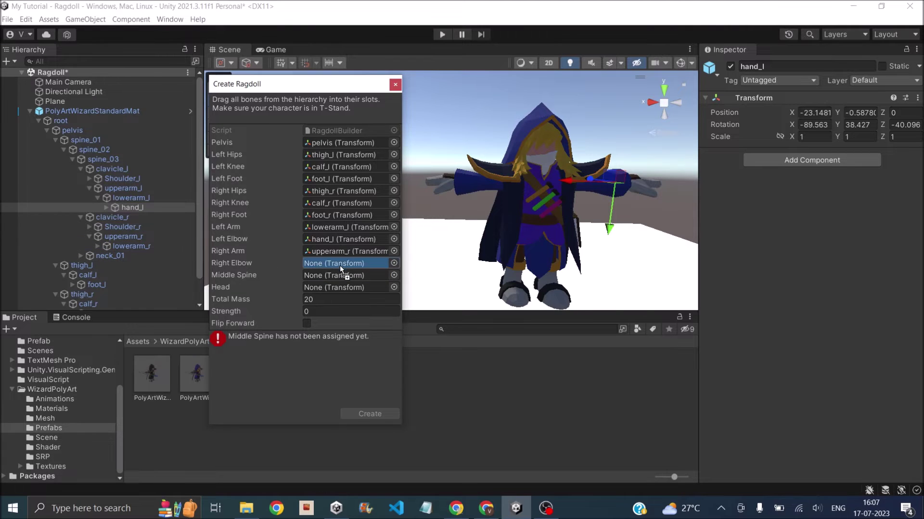
{"action": "left_click_drag", "start_coordinate": [339, 266], "coordinate": [343, 263]}
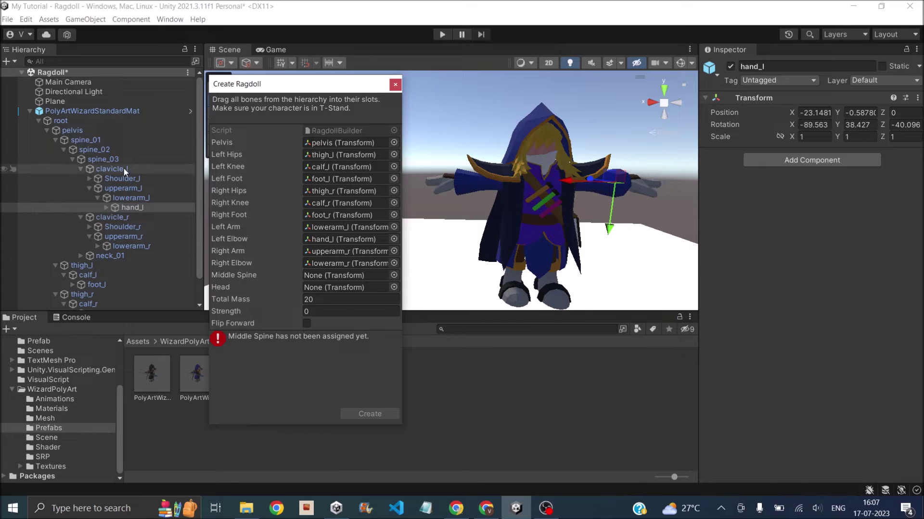
Step: Assign spine_01 to the Middle Spine slot
{"action": "left_click", "coordinate": [88, 141]}
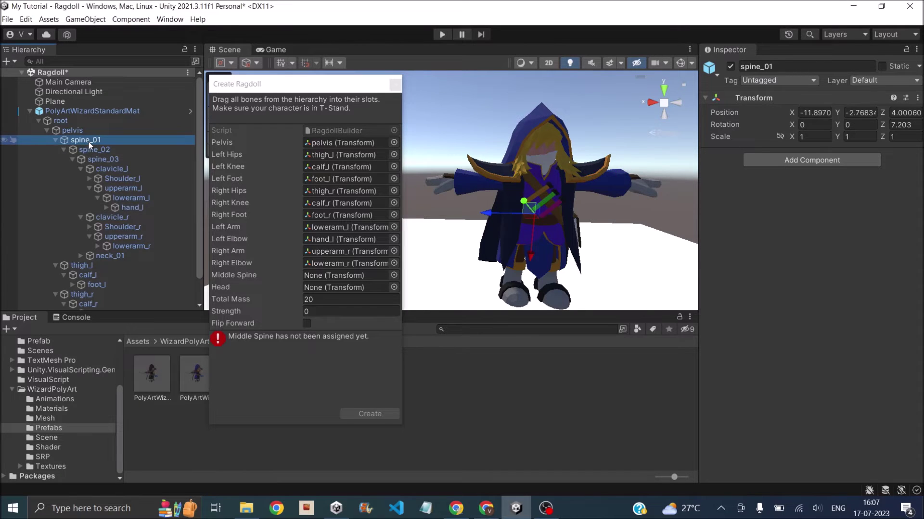
{"action": "left_click", "coordinate": [91, 151]}
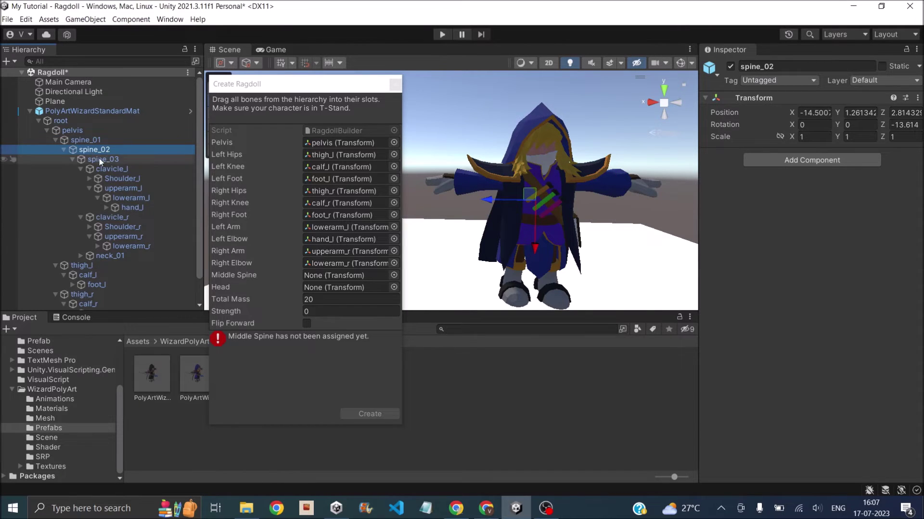
{"action": "left_click", "coordinate": [77, 140]}
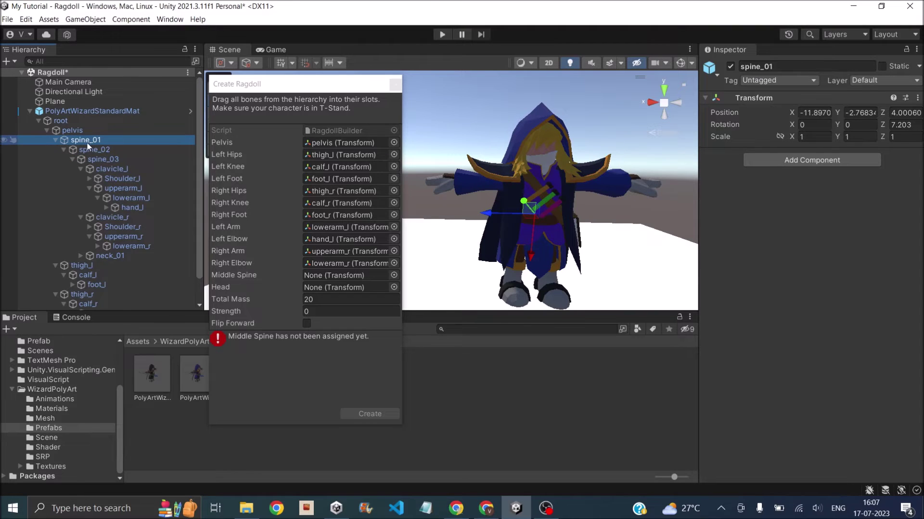
{"action": "left_click_drag", "start_coordinate": [89, 141], "coordinate": [342, 276]}
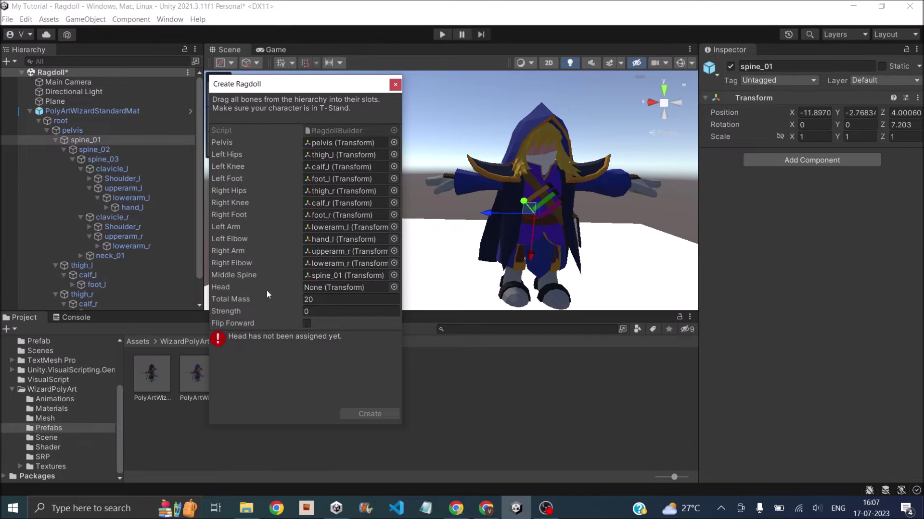
Step: Assign the head bone to Head, set Total Mass to 40, and create the ragdoll
{"action": "scroll", "coordinate": [149, 287], "scroll_direction": "down", "scroll_amount": 2}
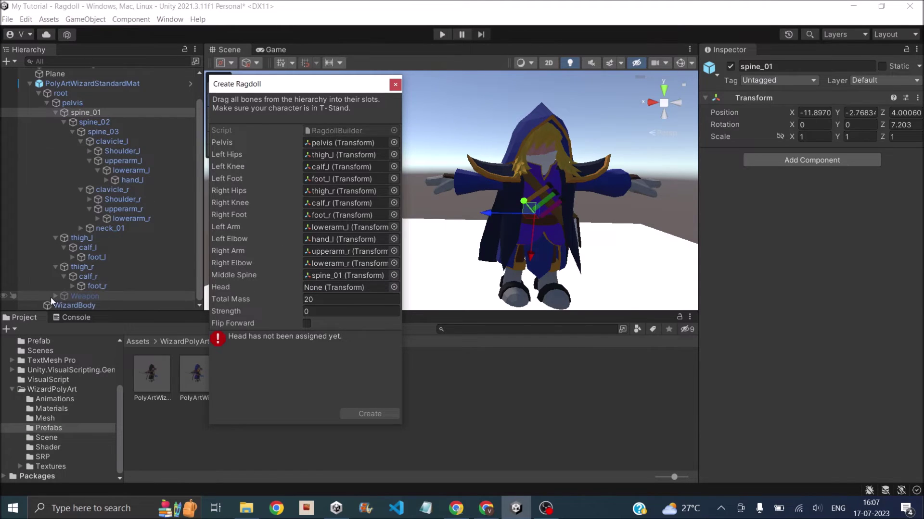
{"action": "scroll", "coordinate": [87, 255], "scroll_direction": "up", "scroll_amount": 2}
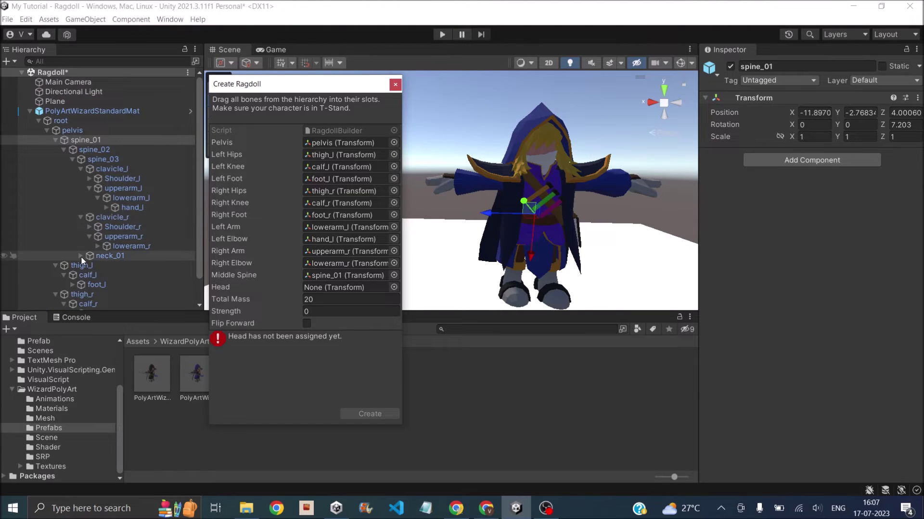
{"action": "left_click", "coordinate": [80, 256]}
{"action": "left_click", "coordinate": [90, 266]}
{"action": "scroll", "coordinate": [102, 269], "scroll_direction": "down", "scroll_amount": 3}
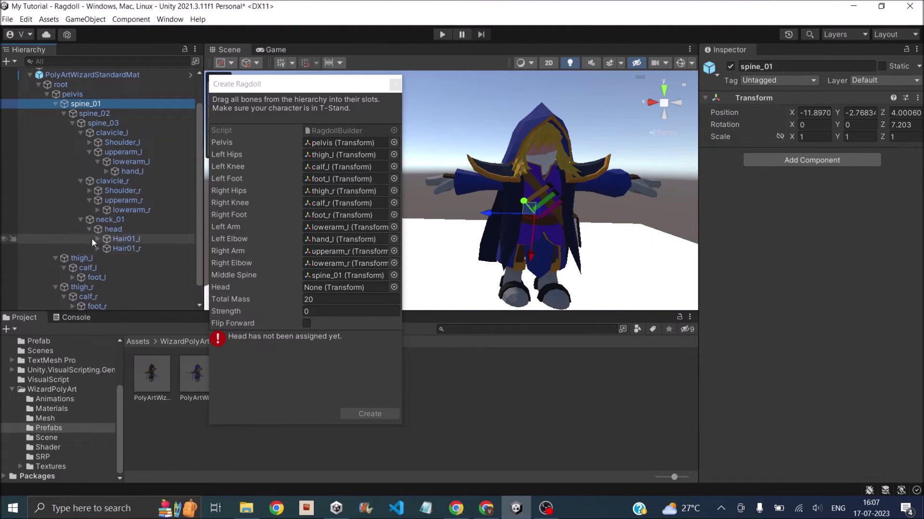
{"action": "left_click_drag", "start_coordinate": [112, 231], "coordinate": [334, 291]}
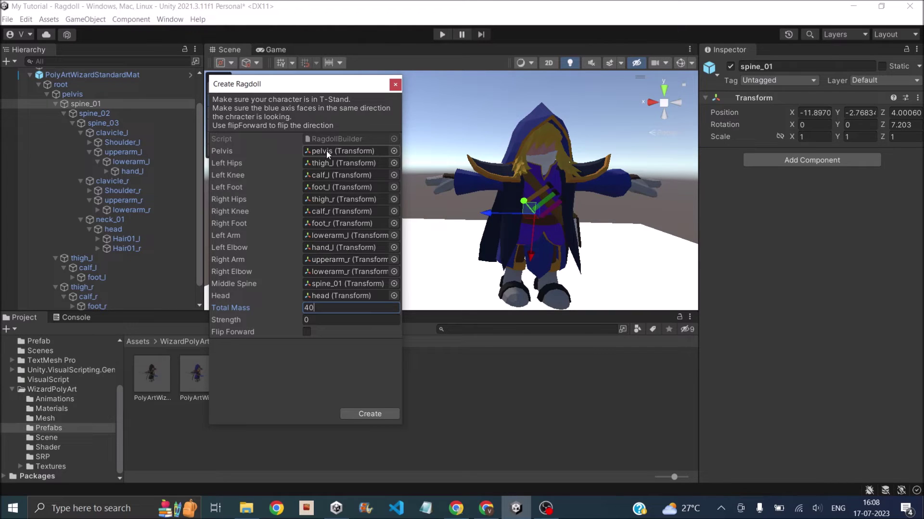
{"action": "left_click", "coordinate": [370, 413]}
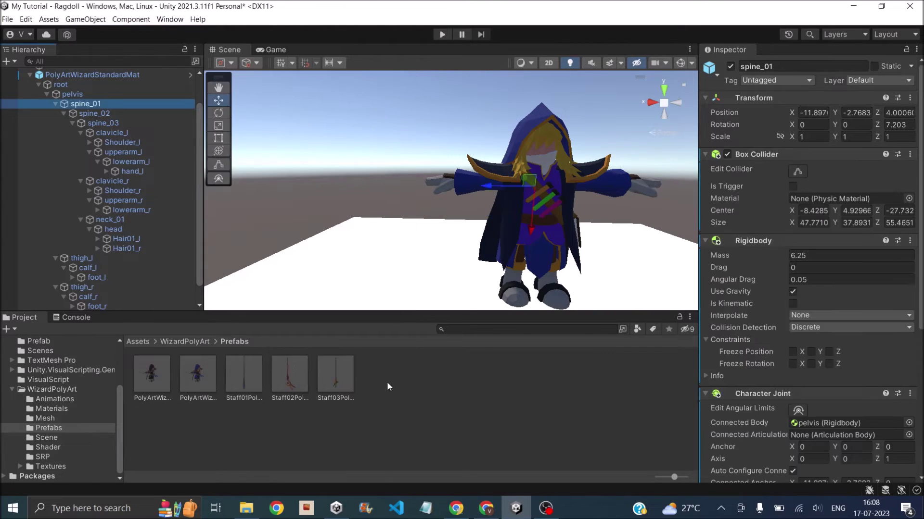
{"action": "left_click", "coordinate": [68, 128]}
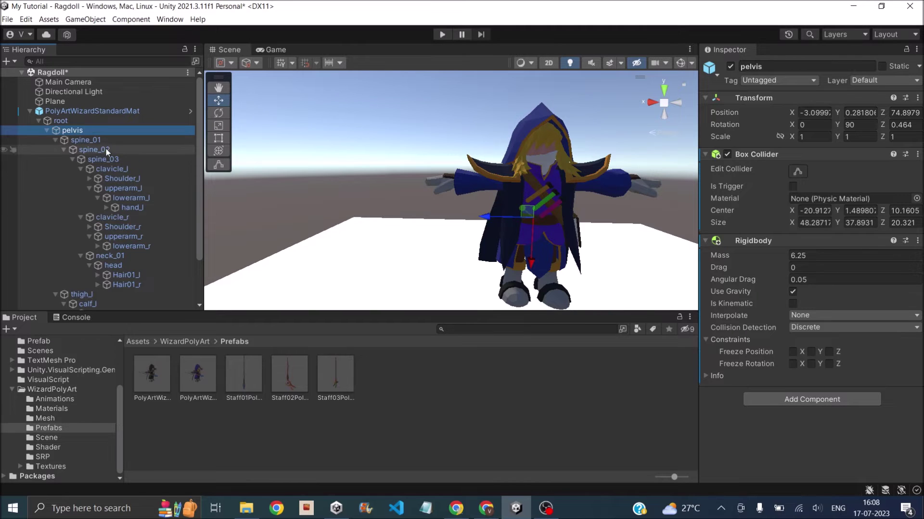
{"action": "left_click", "coordinate": [62, 111]}
{"action": "key", "text": "Down"}
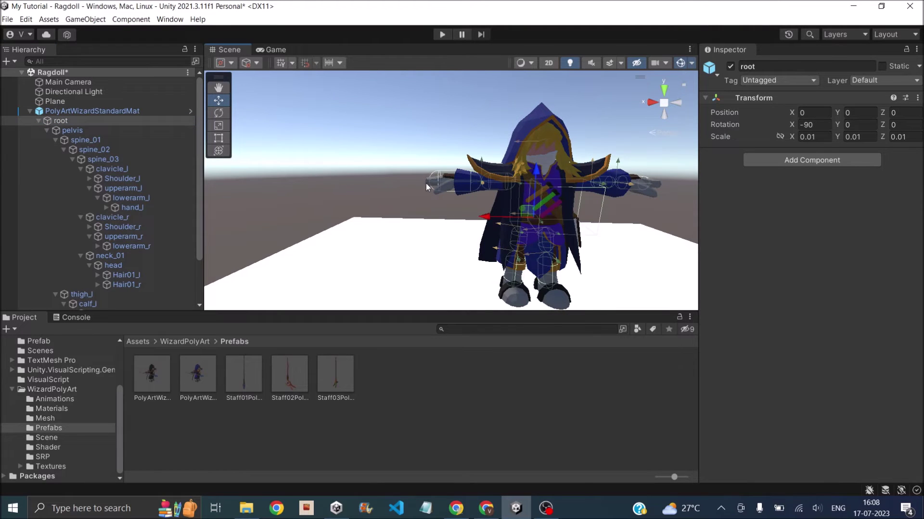
{"action": "key", "text": "f"}
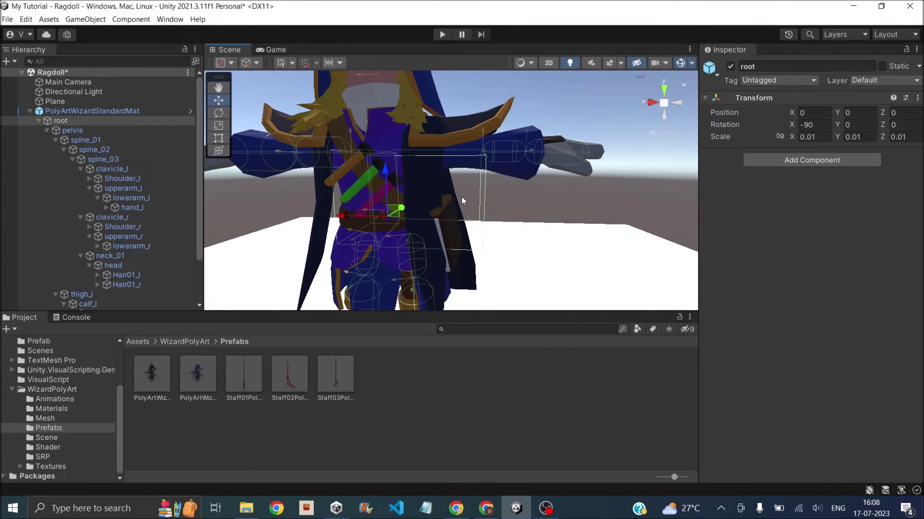
{"action": "left_click_drag", "start_coordinate": [410, 223], "coordinate": [579, 206], "text": "alt"}
{"action": "scroll", "coordinate": [421, 215], "scroll_direction": "up", "scroll_amount": 5}
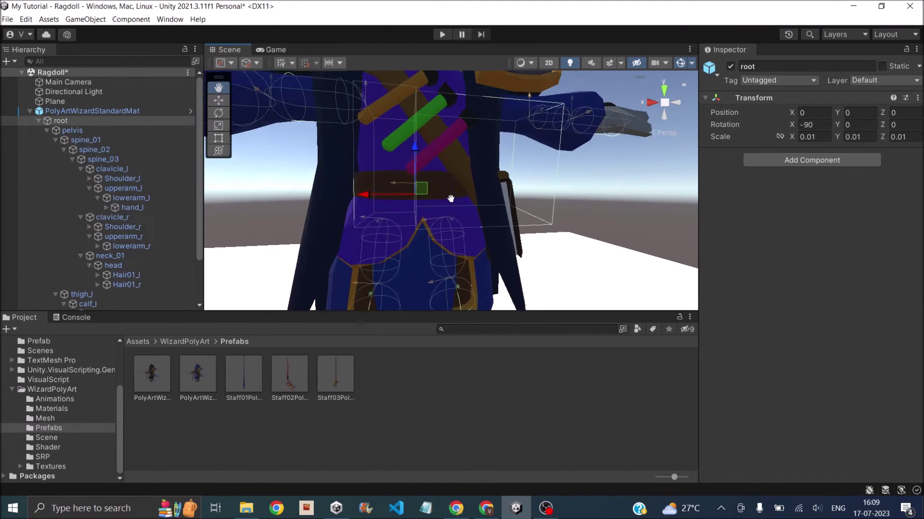
{"action": "scroll", "coordinate": [454, 207], "scroll_direction": "down", "scroll_amount": 2}
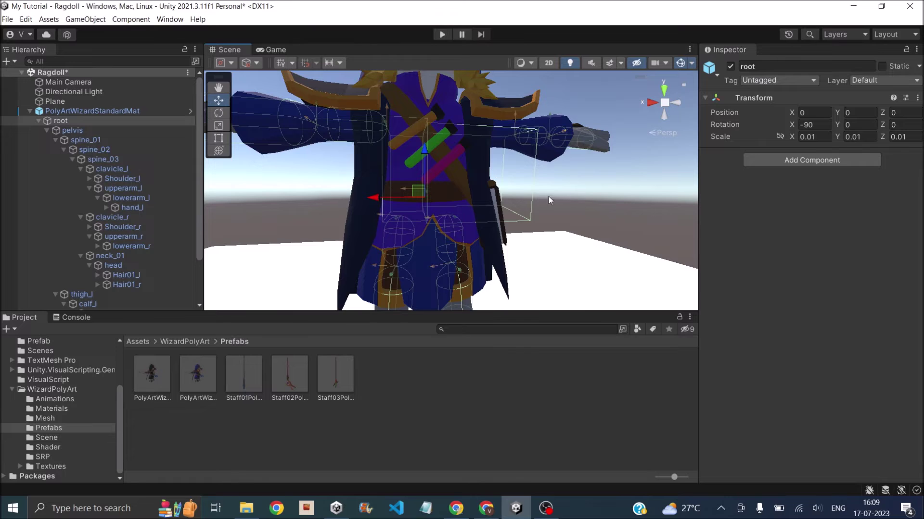
{"action": "scroll", "coordinate": [503, 224], "scroll_direction": "down", "scroll_amount": 3}
{"action": "middle_click_drag", "start_coordinate": [510, 247], "coordinate": [497, 182]}
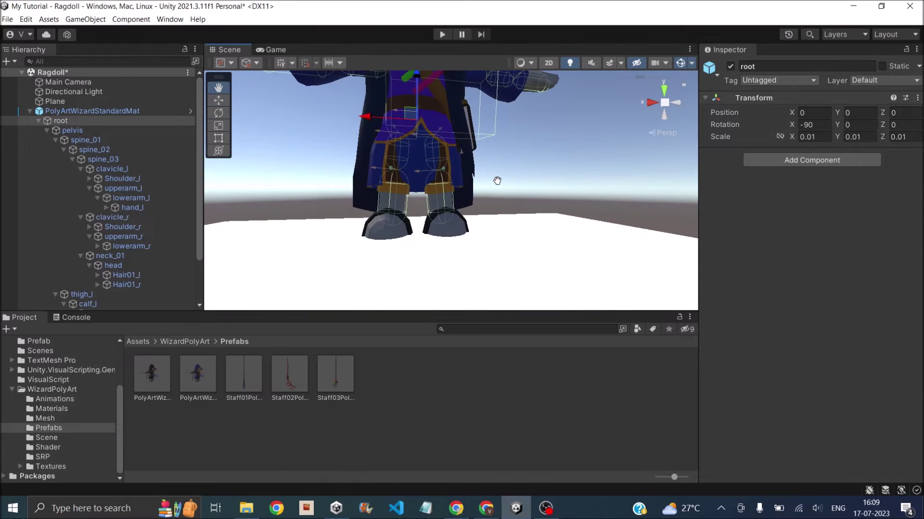
{"action": "scroll", "coordinate": [446, 214], "scroll_direction": "up", "scroll_amount": 3}
{"action": "scroll", "coordinate": [439, 210], "scroll_direction": "down", "scroll_amount": 3}
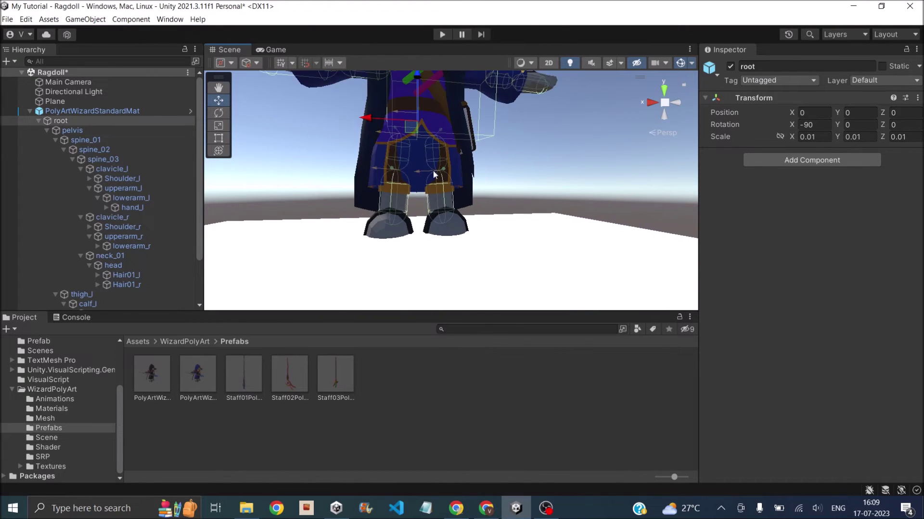
{"action": "middle_click_drag", "start_coordinate": [439, 210], "coordinate": [430, 259]}
{"action": "scroll", "coordinate": [325, 208], "scroll_direction": "up", "scroll_amount": 4}
{"action": "scroll", "coordinate": [382, 194], "scroll_direction": "down", "scroll_amount": 2}
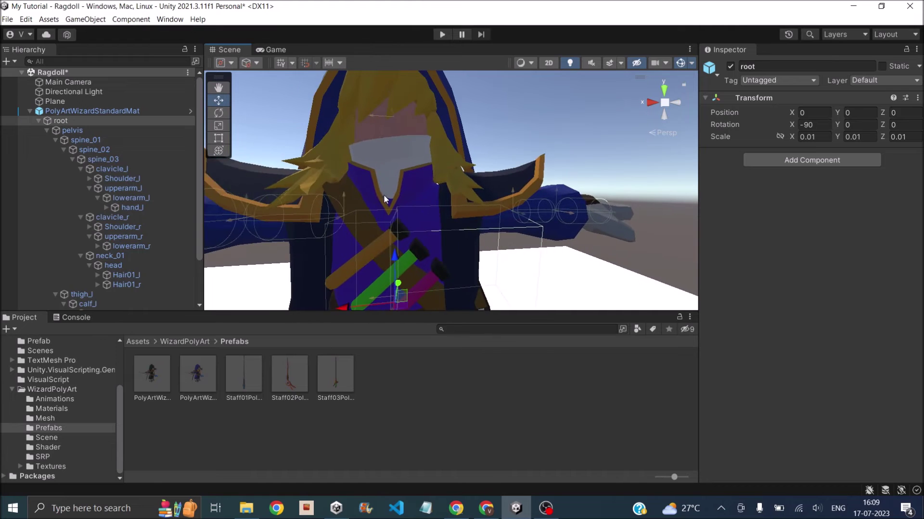
{"action": "scroll", "coordinate": [429, 195], "scroll_direction": "down", "scroll_amount": 1}
{"action": "left_click_drag", "start_coordinate": [428, 197], "coordinate": [434, 236], "text": "alt"}
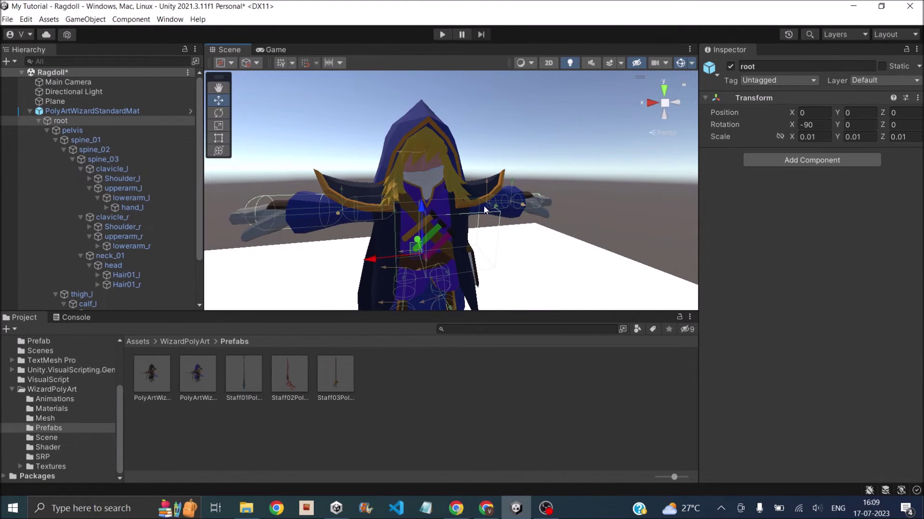
{"action": "scroll", "coordinate": [121, 189], "scroll_direction": "down", "scroll_amount": 3}
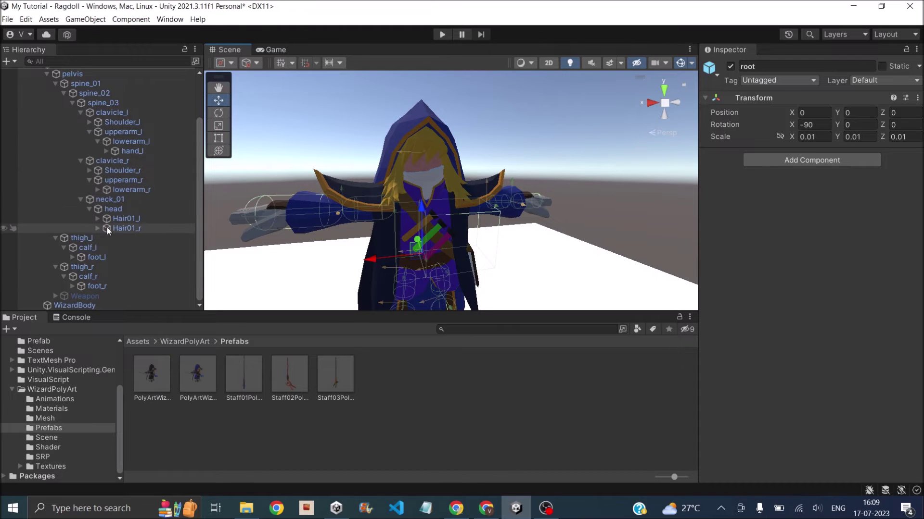
Step: Enlarge the head bone's Sphere Collider to radius 21.7 so it encloses the hooded head
{"action": "left_click", "coordinate": [110, 211]}
{"action": "scroll", "coordinate": [796, 294], "scroll_direction": "down", "scroll_amount": 5}
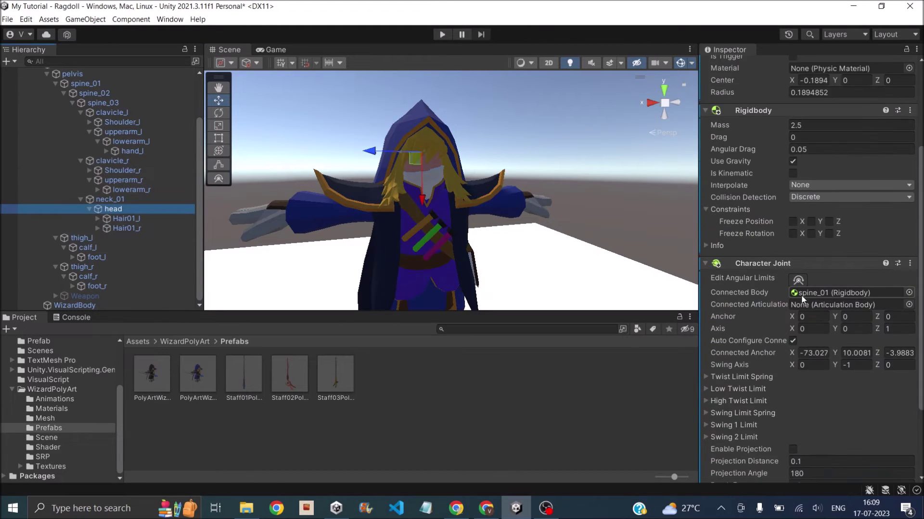
{"action": "scroll", "coordinate": [778, 192], "scroll_direction": "up", "scroll_amount": 3}
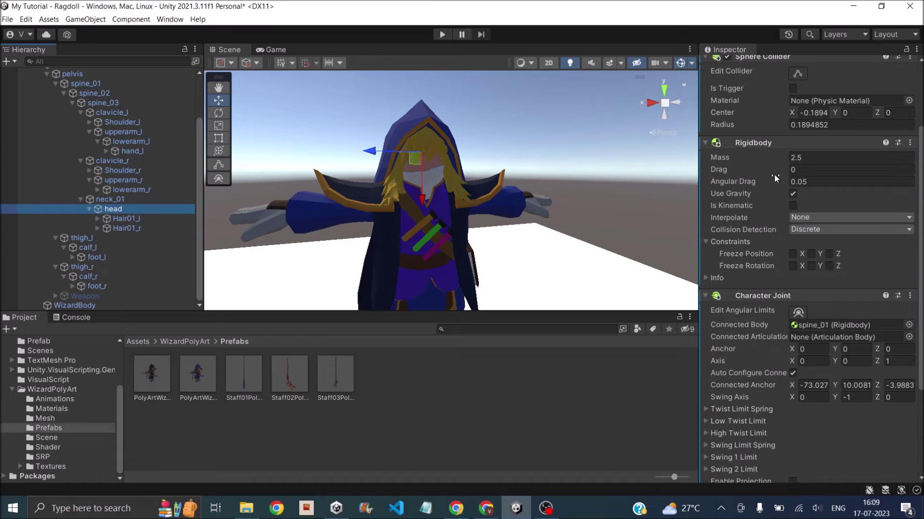
{"action": "scroll", "coordinate": [789, 179], "scroll_direction": "up", "scroll_amount": 3}
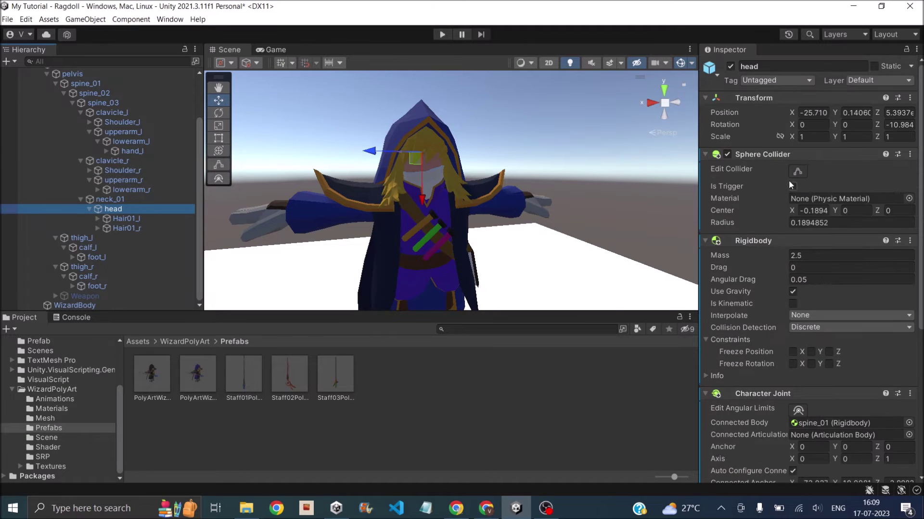
{"action": "left_click", "coordinate": [798, 172]}
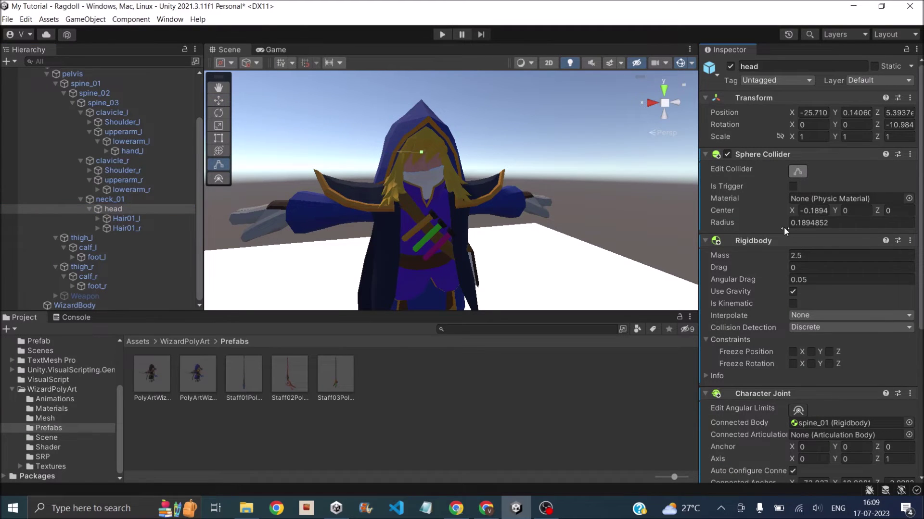
{"action": "left_click_drag", "start_coordinate": [787, 222], "coordinate": [305, 234]}
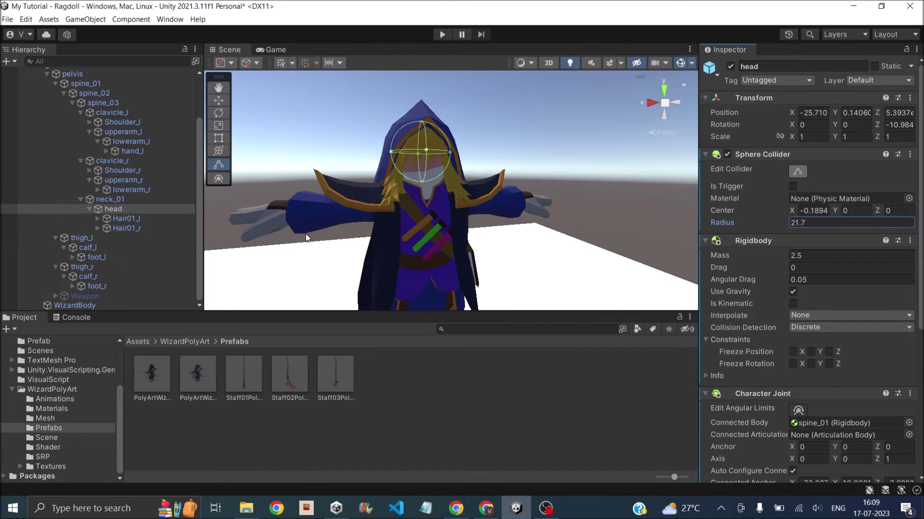
{"action": "scroll", "coordinate": [288, 226], "scroll_direction": "down", "scroll_amount": 4}
{"action": "scroll", "coordinate": [140, 185], "scroll_direction": "up", "scroll_amount": 3}
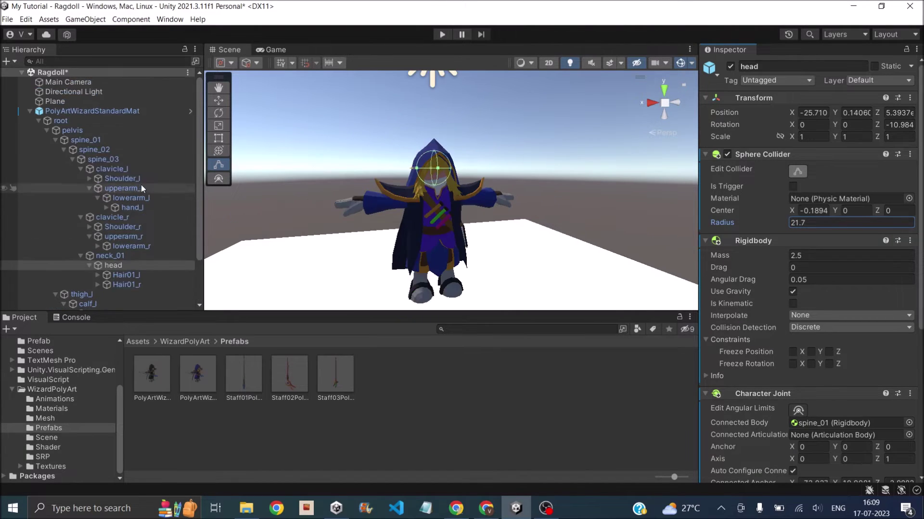
Step: Inspect the pelvis Box Collider from the side, then select spine_01 to view its Character Joint
{"action": "left_click", "coordinate": [69, 131]}
{"action": "scroll", "coordinate": [449, 235], "scroll_direction": "up", "scroll_amount": 8}
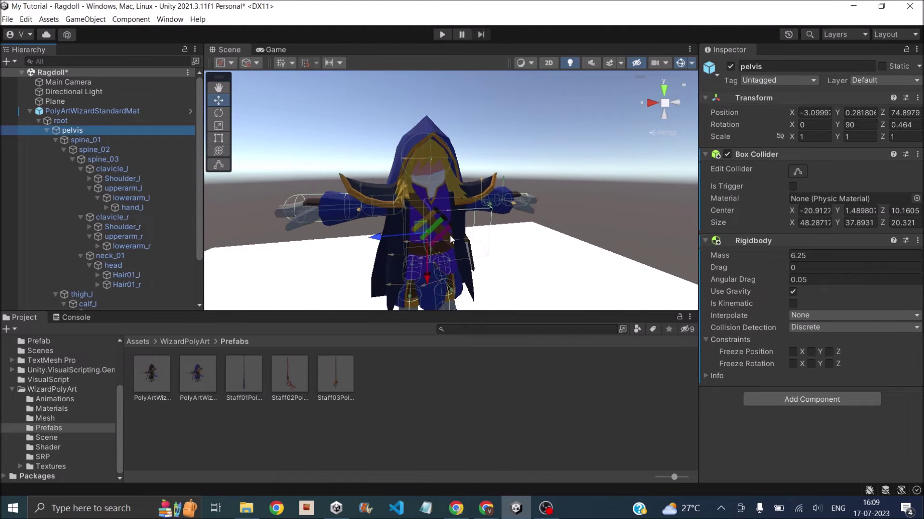
{"action": "left_click_drag", "start_coordinate": [435, 217], "coordinate": [423, 198], "text": "alt"}
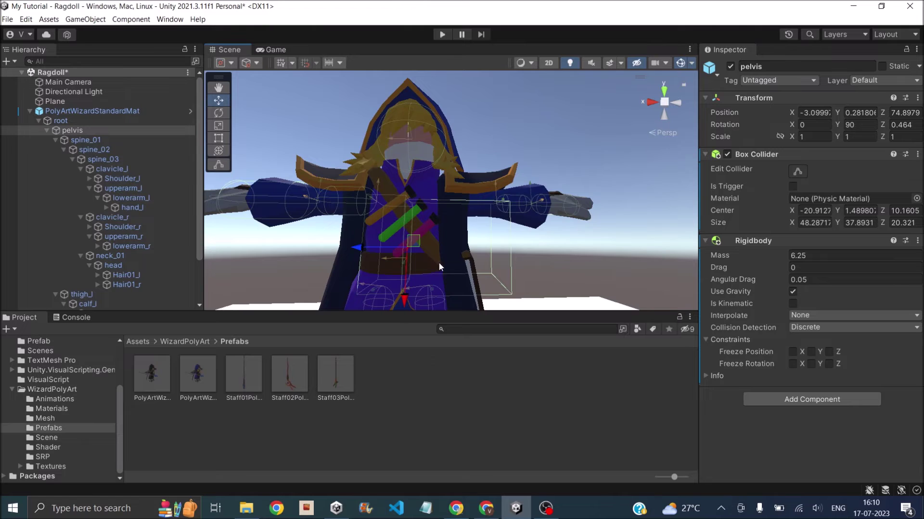
{"action": "left_click_drag", "start_coordinate": [481, 253], "coordinate": [774, 267], "text": "alt"}
{"action": "left_click", "coordinate": [796, 172]}
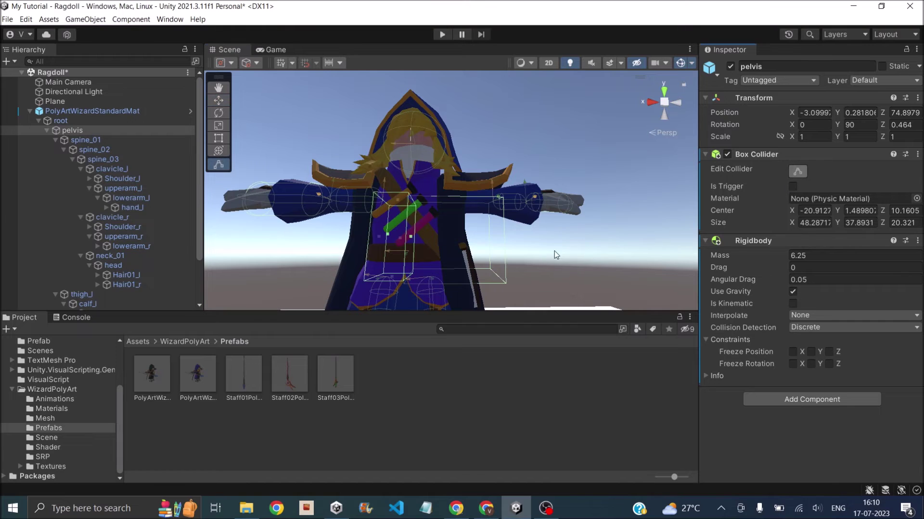
{"action": "left_click_drag", "start_coordinate": [388, 244], "coordinate": [395, 264], "text": "alt"}
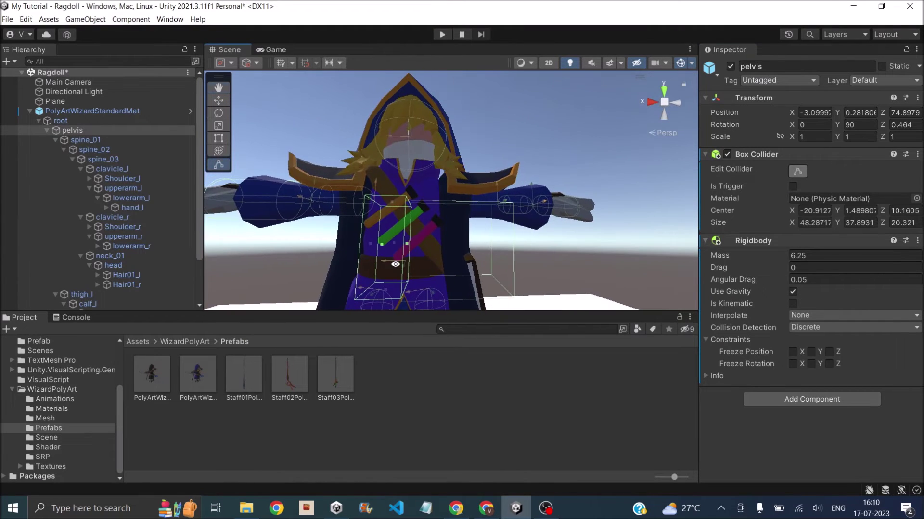
{"action": "left_click", "coordinate": [88, 143]}
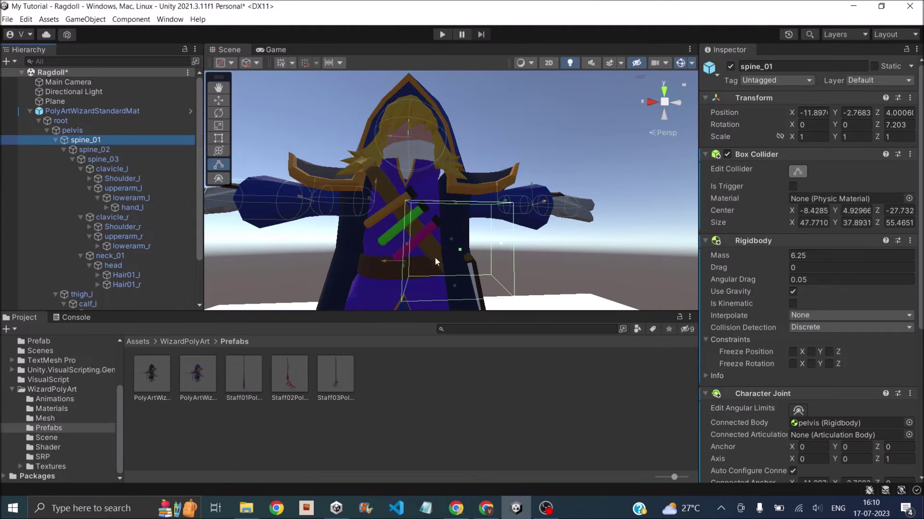
Step: Resize the pelvis Box Collider to fit snugly around the wizard's hips
{"action": "left_click", "coordinate": [82, 132]}
{"action": "left_click", "coordinate": [88, 141]}
{"action": "left_click", "coordinate": [74, 133]}
{"action": "left_click", "coordinate": [81, 142]}
{"action": "left_click", "coordinate": [75, 131]}
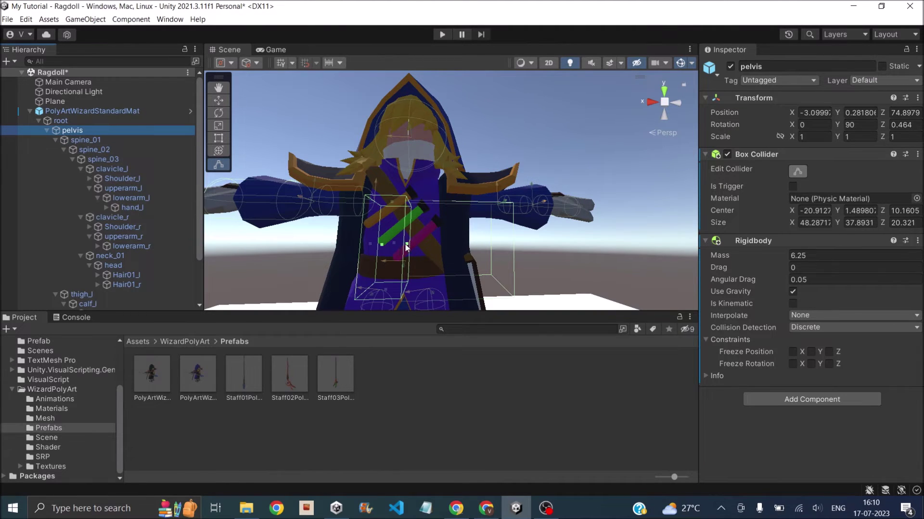
{"action": "left_click_drag", "start_coordinate": [406, 245], "coordinate": [451, 246]}
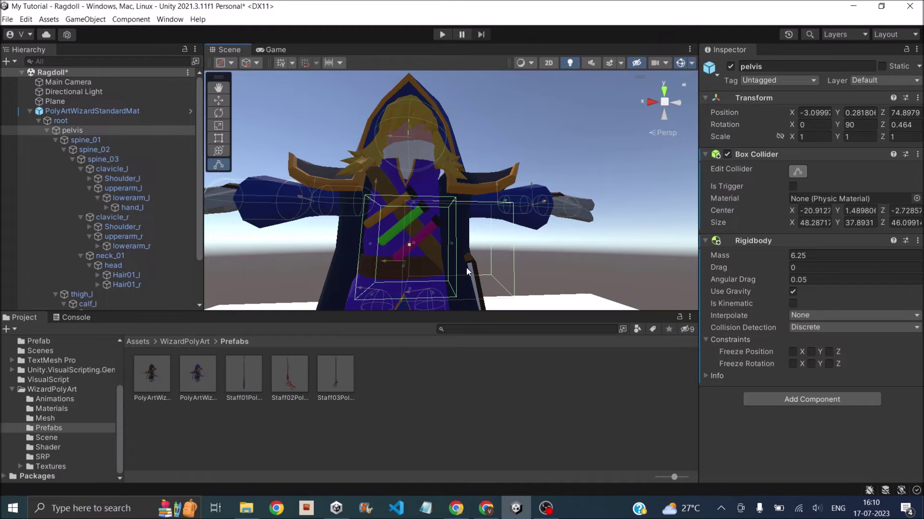
{"action": "left_click", "coordinate": [95, 140]}
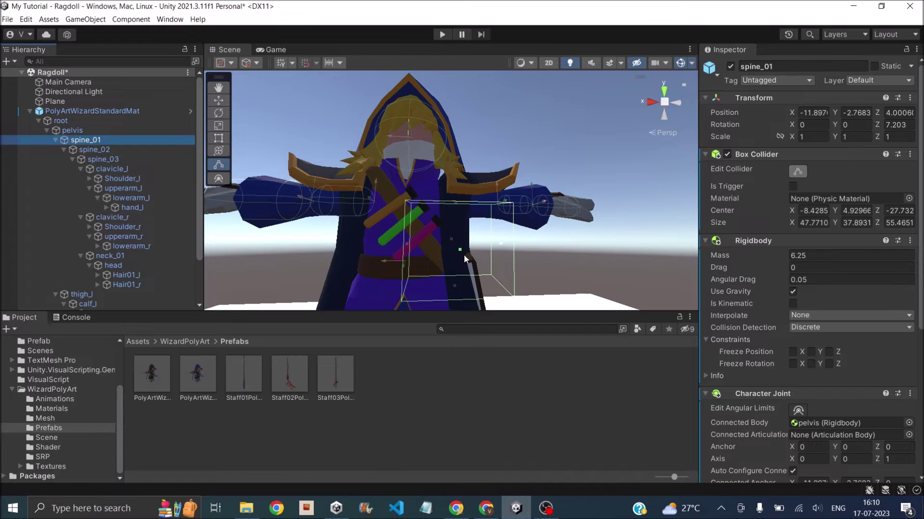
{"action": "left_click", "coordinate": [388, 238]}
{"action": "left_click", "coordinate": [79, 129]}
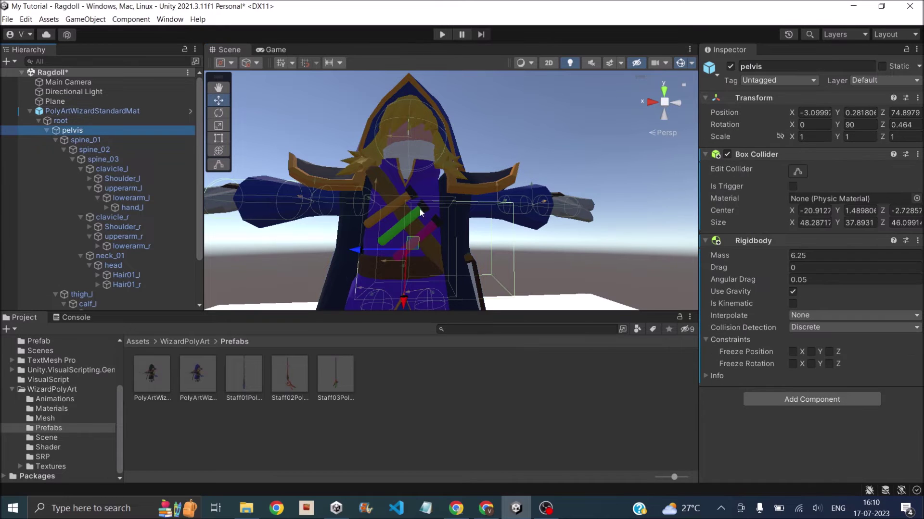
{"action": "left_click", "coordinate": [798, 171]}
{"action": "left_click_drag", "start_coordinate": [414, 225], "coordinate": [417, 272], "text": "alt"}
{"action": "left_click_drag", "start_coordinate": [414, 212], "coordinate": [424, 253]}
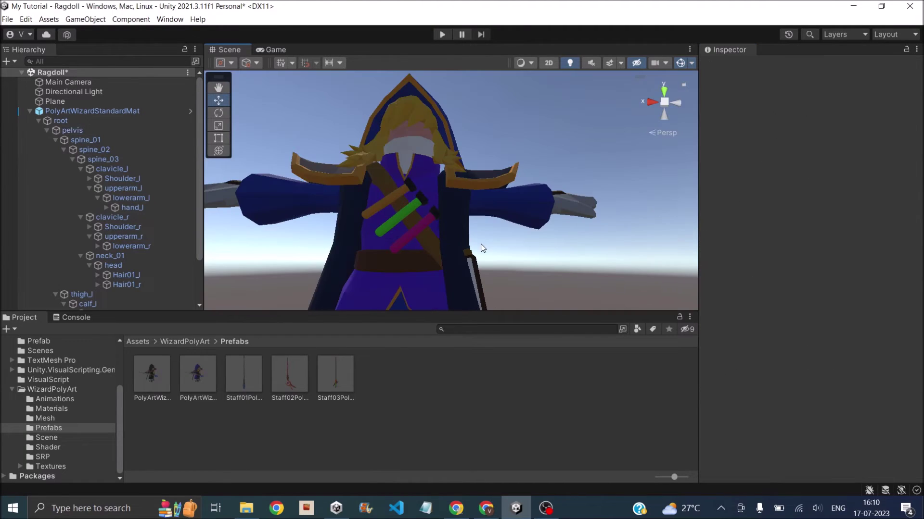
Step: Resize the spine_01 Box Collider to fit the wizard's chest
{"action": "left_click", "coordinate": [94, 140]}
{"action": "left_click", "coordinate": [797, 171]}
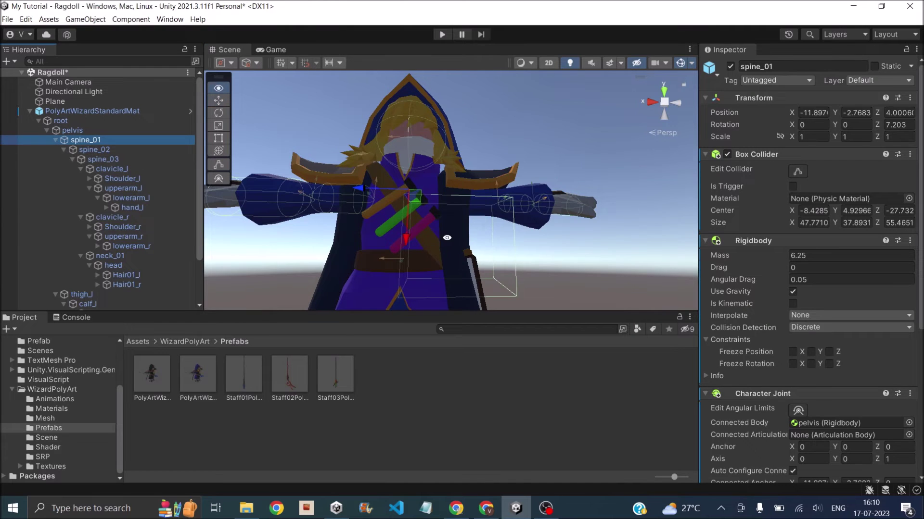
{"action": "left_click_drag", "start_coordinate": [439, 263], "coordinate": [469, 236], "text": "alt"}
{"action": "left_click_drag", "start_coordinate": [405, 215], "coordinate": [366, 215]}
{"action": "left_click_drag", "start_coordinate": [511, 214], "coordinate": [505, 254], "text": "alt"}
{"action": "left_click_drag", "start_coordinate": [497, 221], "coordinate": [356, 201]}
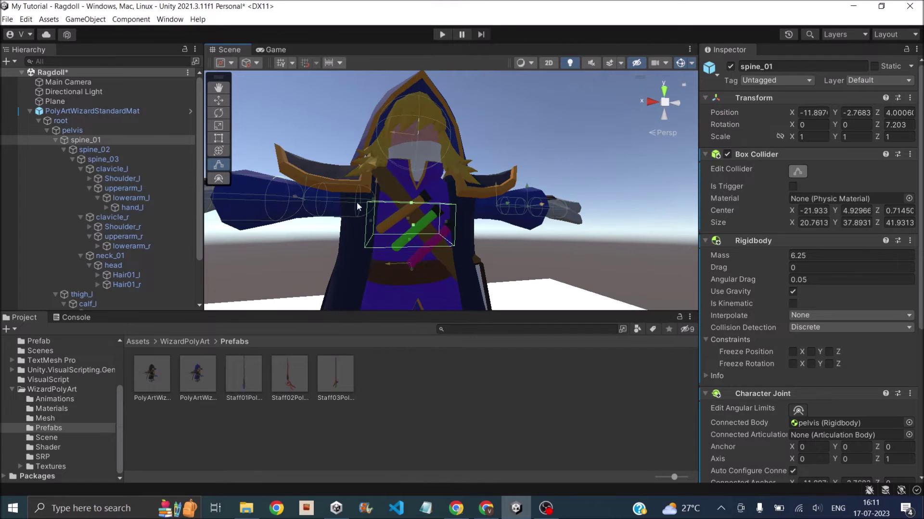
Step: Select pelvis with spine_01 and check the stacked torso colliders from several angles
{"action": "left_click", "coordinate": [72, 131], "text": "ctrl"}
{"action": "left_click_drag", "start_coordinate": [367, 282], "coordinate": [378, 232], "text": "alt"}
{"action": "left_click_drag", "start_coordinate": [393, 265], "coordinate": [410, 298], "text": "alt"}
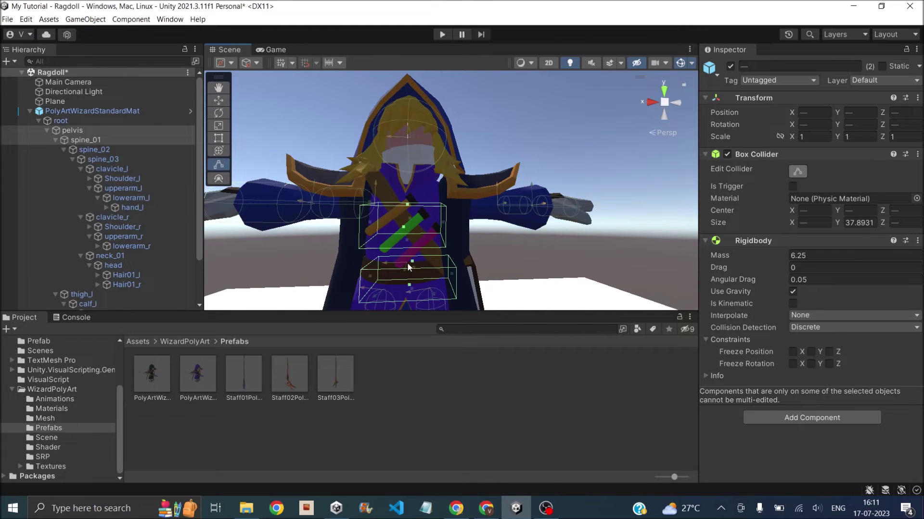
{"action": "left_click_drag", "start_coordinate": [412, 262], "coordinate": [429, 251], "text": "alt"}
{"action": "scroll", "coordinate": [435, 269], "scroll_direction": "up", "scroll_amount": 3}
Step: Frame PolyArtWizardStandardMat and uncheck its Animator and Capsule Collider components
{"action": "left_click_drag", "start_coordinate": [441, 284], "coordinate": [406, 300], "text": "alt"}
{"action": "left_click", "coordinate": [407, 300]}
{"action": "key", "text": "f"}
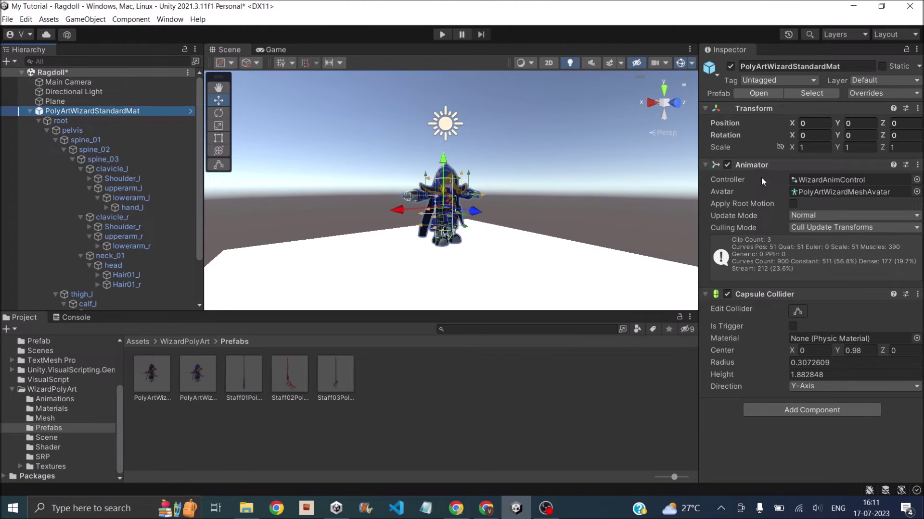
{"action": "left_click", "coordinate": [726, 165]}
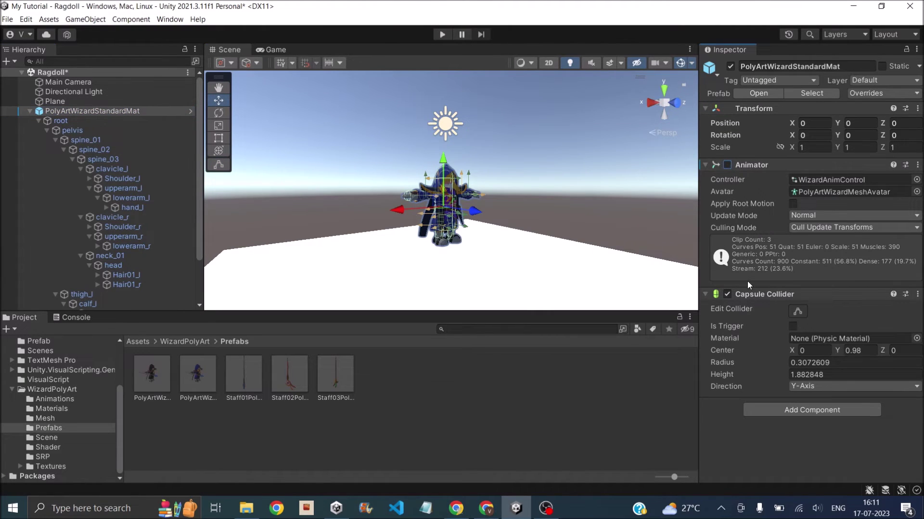
{"action": "left_click", "coordinate": [727, 294]}
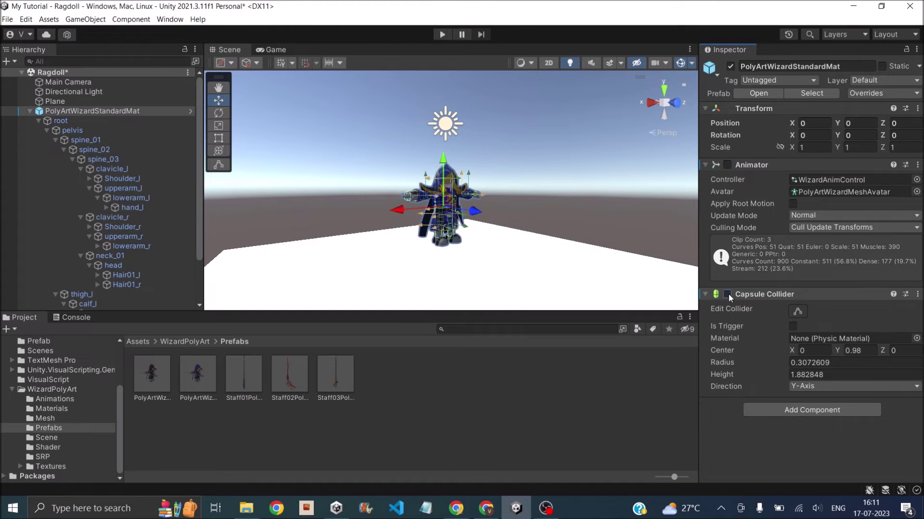
{"action": "scroll", "coordinate": [476, 217], "scroll_direction": "up", "scroll_amount": 3}
{"action": "scroll", "coordinate": [483, 227], "scroll_direction": "up", "scroll_amount": 2}
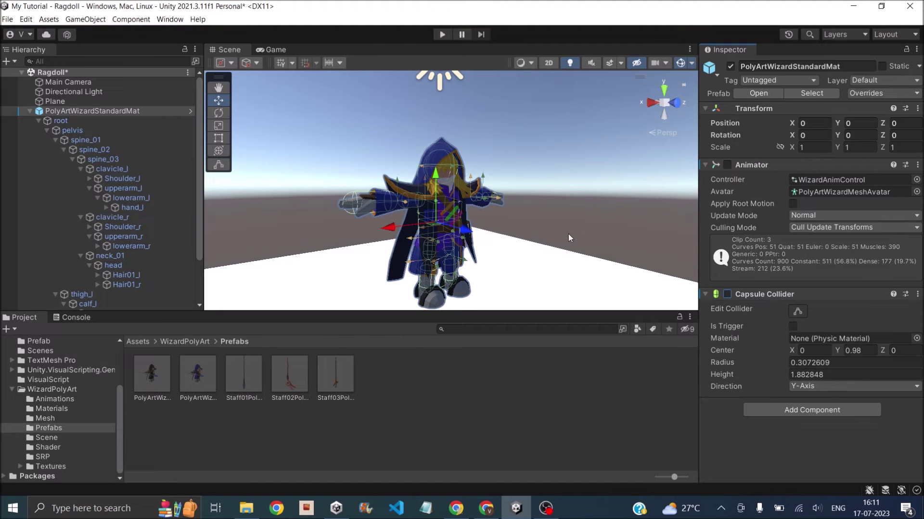
{"action": "scroll", "coordinate": [543, 185], "scroll_direction": "down", "scroll_amount": 5}
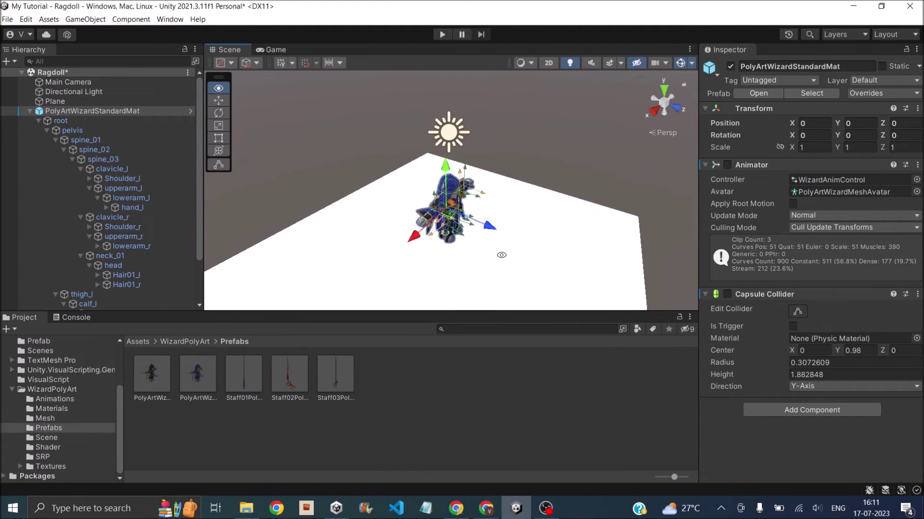
{"action": "left_click", "coordinate": [269, 50]}
{"action": "left_click", "coordinate": [444, 34]}
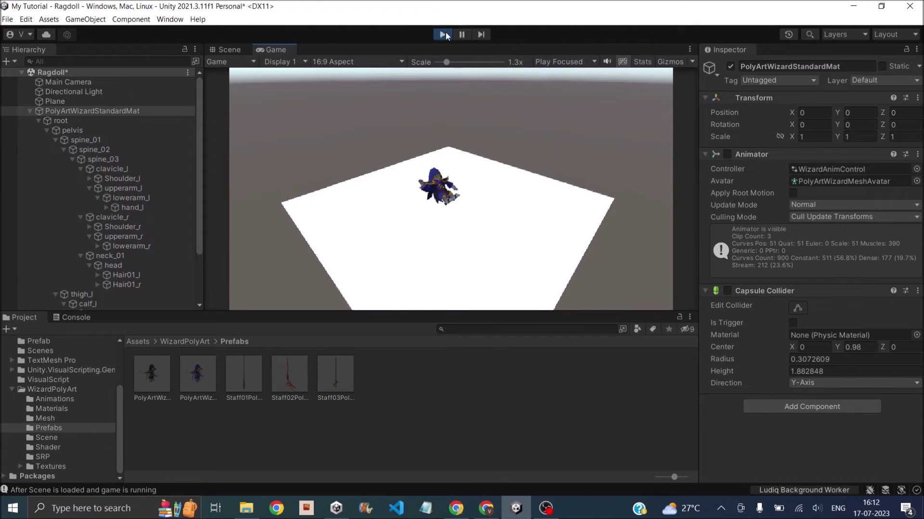
{"action": "left_click", "coordinate": [444, 34]}
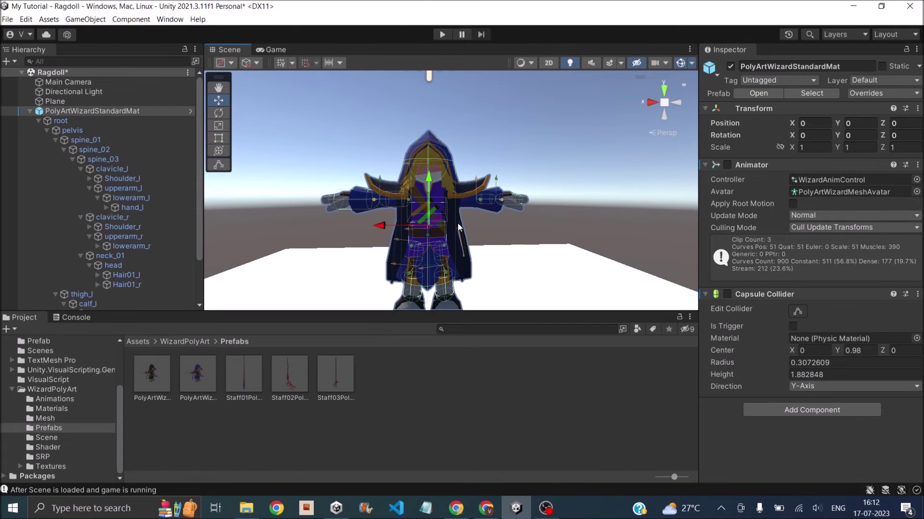
{"action": "scroll", "coordinate": [457, 224], "scroll_direction": "down", "scroll_amount": 2}
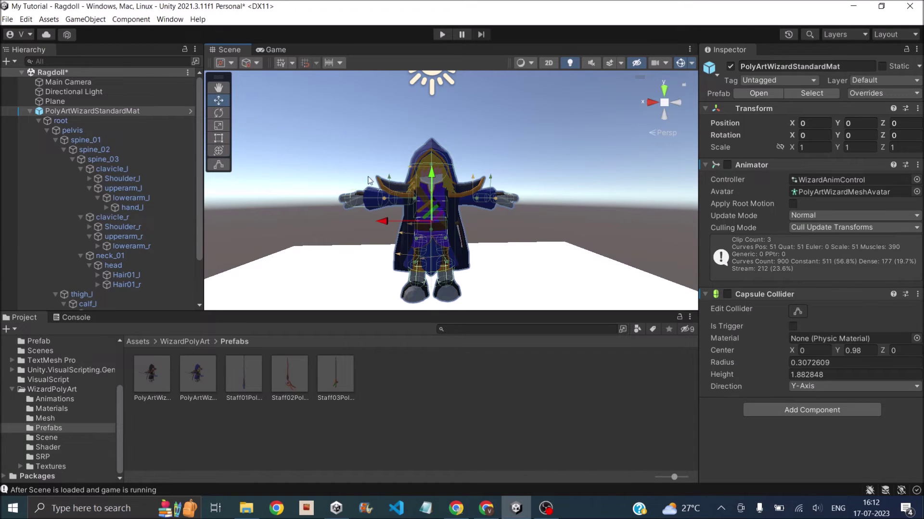
{"action": "scroll", "coordinate": [452, 212], "scroll_direction": "up", "scroll_amount": 5}
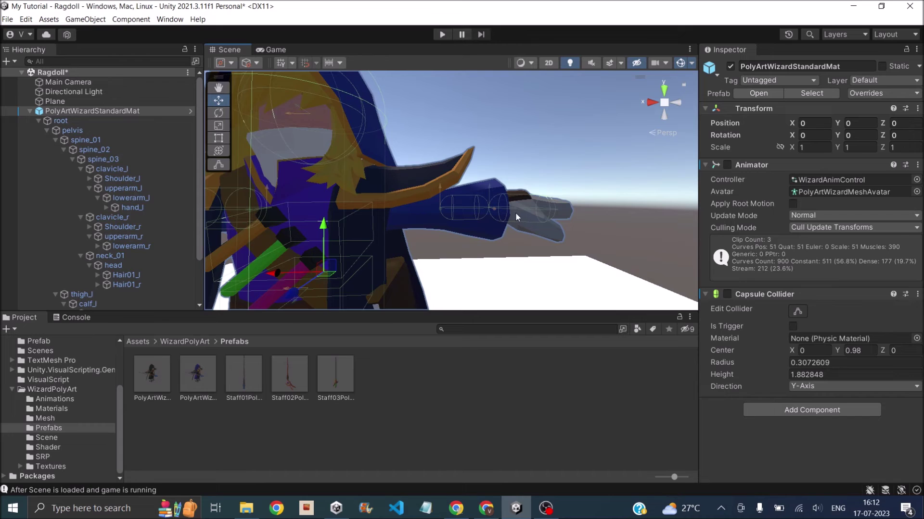
{"action": "scroll", "coordinate": [541, 218], "scroll_direction": "down", "scroll_amount": 4}
{"action": "mouse_move", "coordinate": [485, 511]}
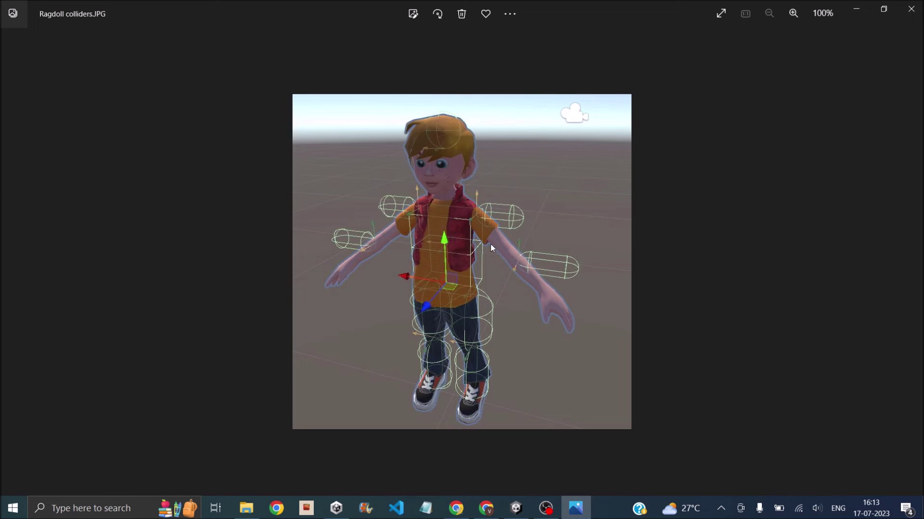
Step: Switch from the Ragdoll colliders.JPG reference back to the Unity editor
{"action": "key", "text": "alt+Tab"}
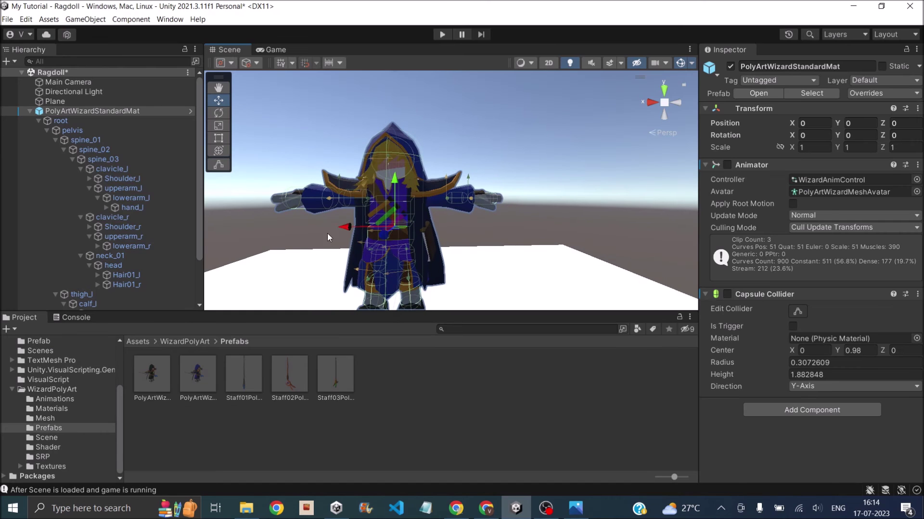
Step: Orbit around the wizard, select the pelvis bone to view its physics, and switch to the Move tool
{"action": "mouse_move", "coordinate": [338, 238]}
{"action": "left_mouse_down", "text": "alt"}
{"action": "mouse_move", "coordinate": [413, 263]}
{"action": "mouse_move", "coordinate": [346, 250]}
{"action": "left_mouse_up", "text": "alt"}
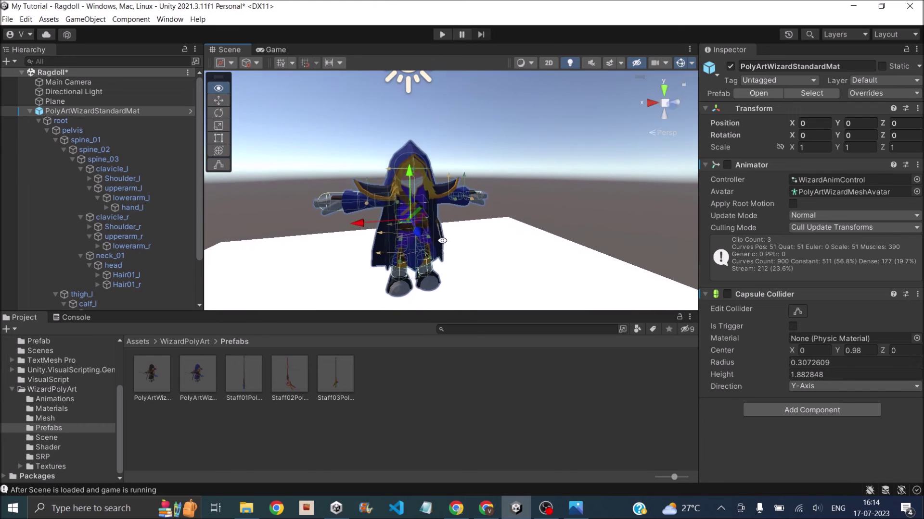
{"action": "left_click", "coordinate": [75, 131]}
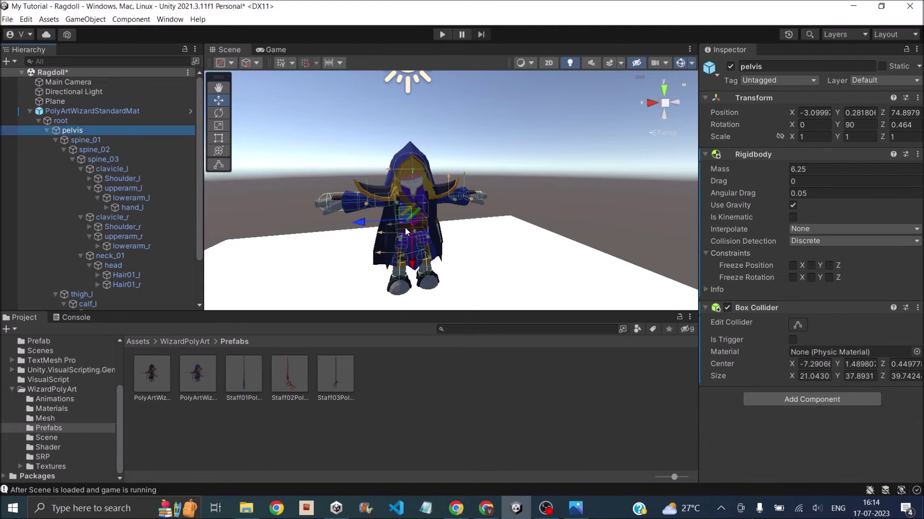
{"action": "scroll", "coordinate": [405, 227], "scroll_direction": "up", "scroll_amount": 5}
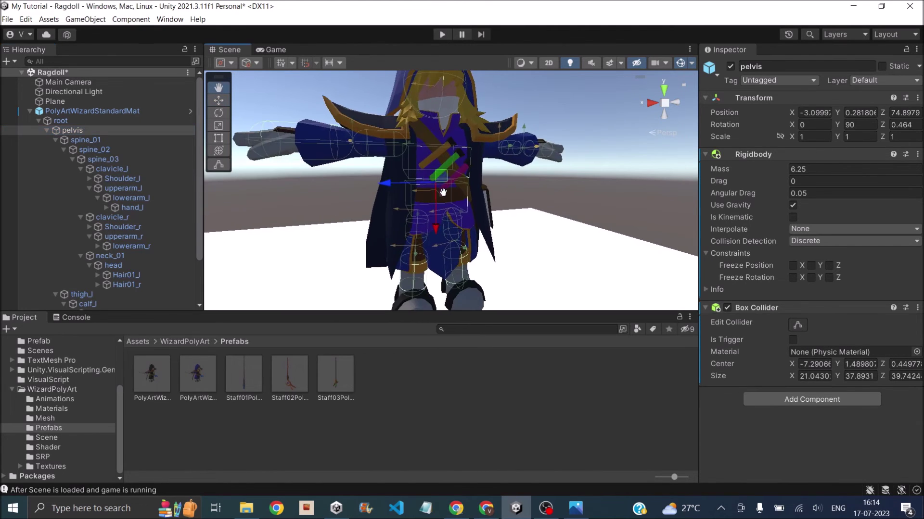
{"action": "key", "text": "w"}
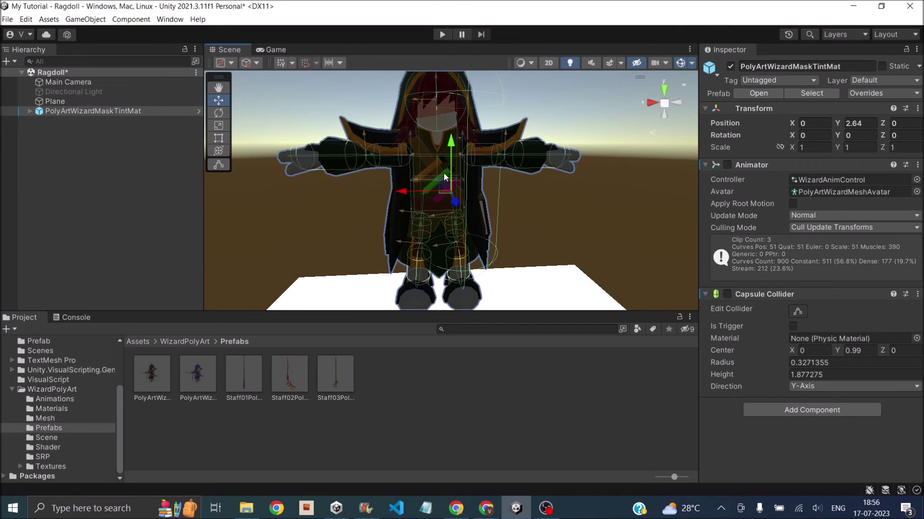
Step: Expand root and pelvis, select thigh_l, and scroll to its pelvis-linked Character Joint
{"action": "left_click", "coordinate": [419, 169]}
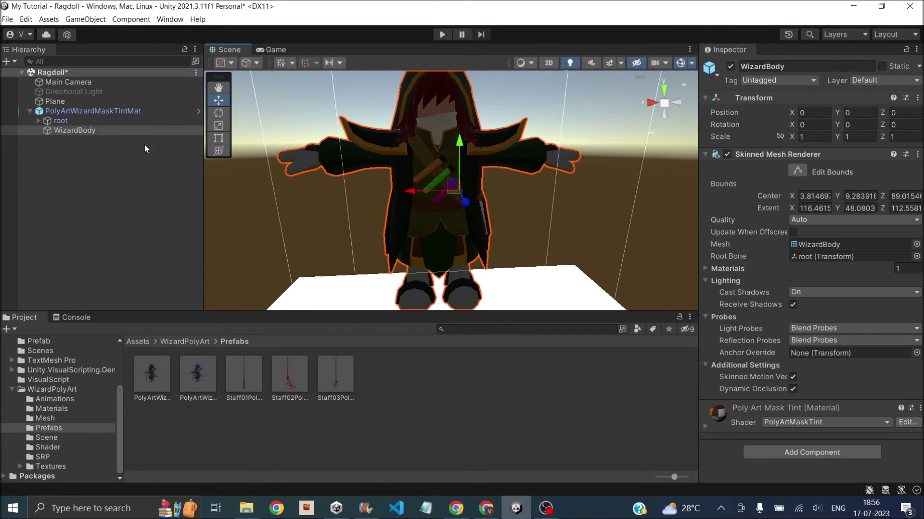
{"action": "left_click", "coordinate": [48, 123]}
{"action": "left_click", "coordinate": [39, 122]}
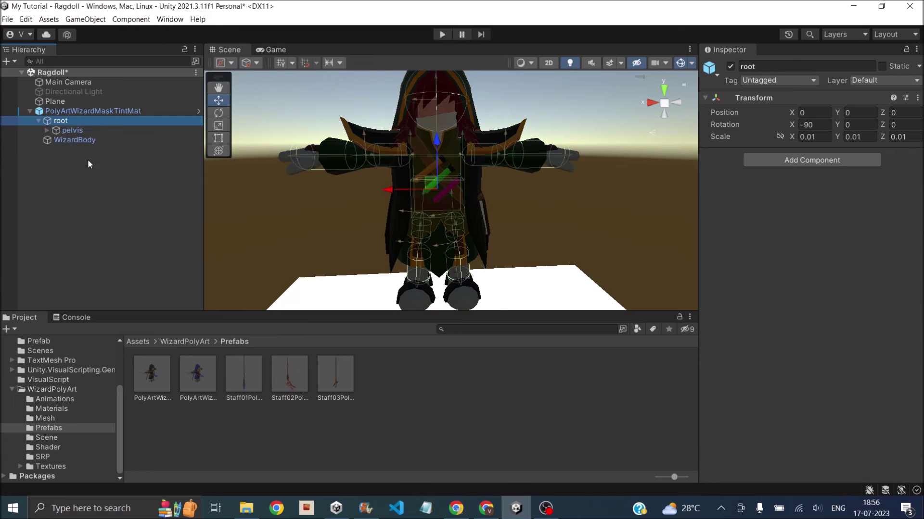
{"action": "left_click", "coordinate": [46, 130]}
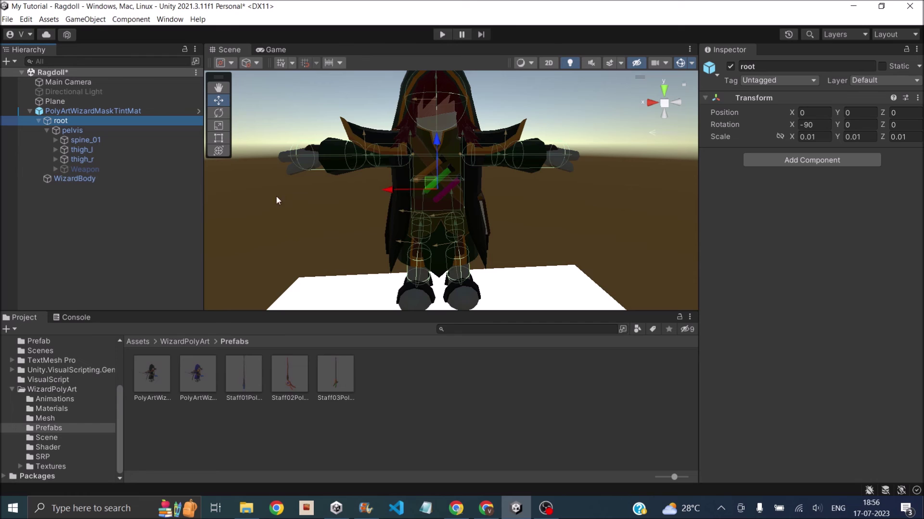
{"action": "left_click", "coordinate": [73, 149]}
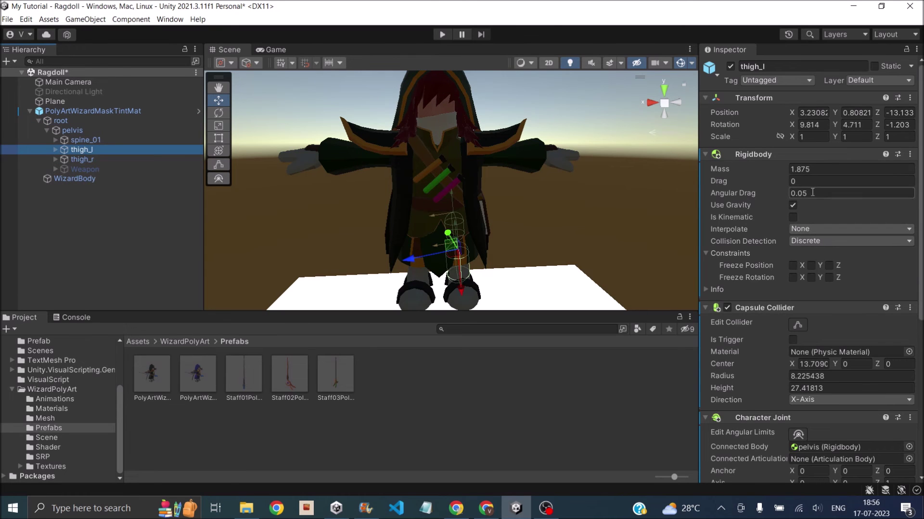
{"action": "scroll", "coordinate": [800, 250], "scroll_direction": "down", "scroll_amount": 2}
{"action": "scroll", "coordinate": [795, 337], "scroll_direction": "down", "scroll_amount": 2}
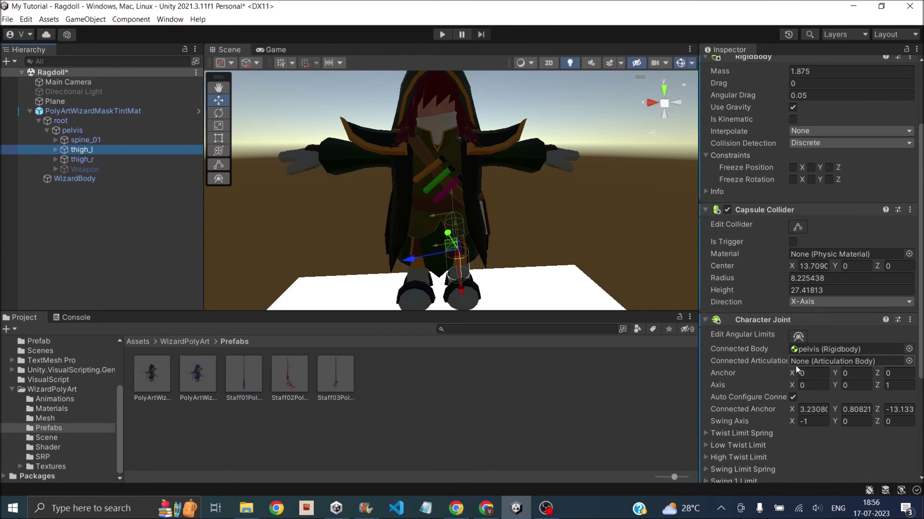
{"action": "scroll", "coordinate": [781, 359], "scroll_direction": "down", "scroll_amount": 1}
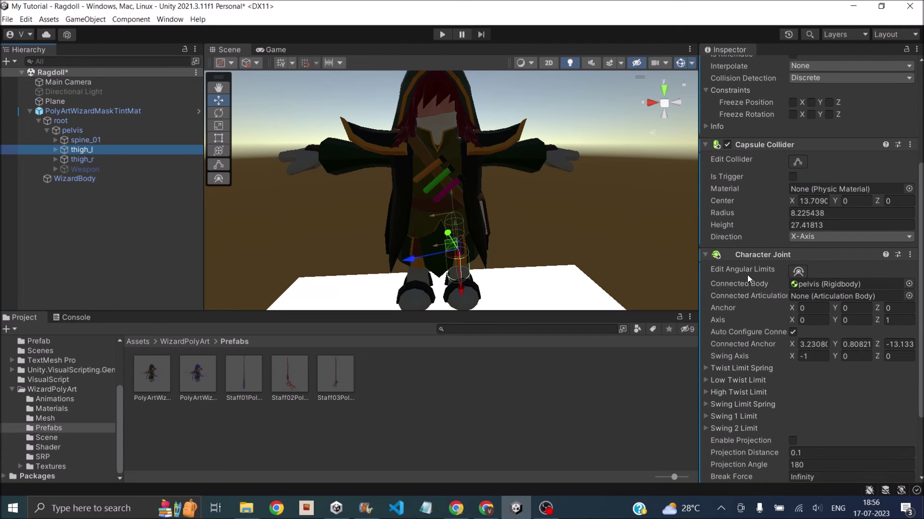
Step: Turn on Edit Angular Limits for thigh_l and drag the hip swing arc from a side view
{"action": "left_click", "coordinate": [798, 271]}
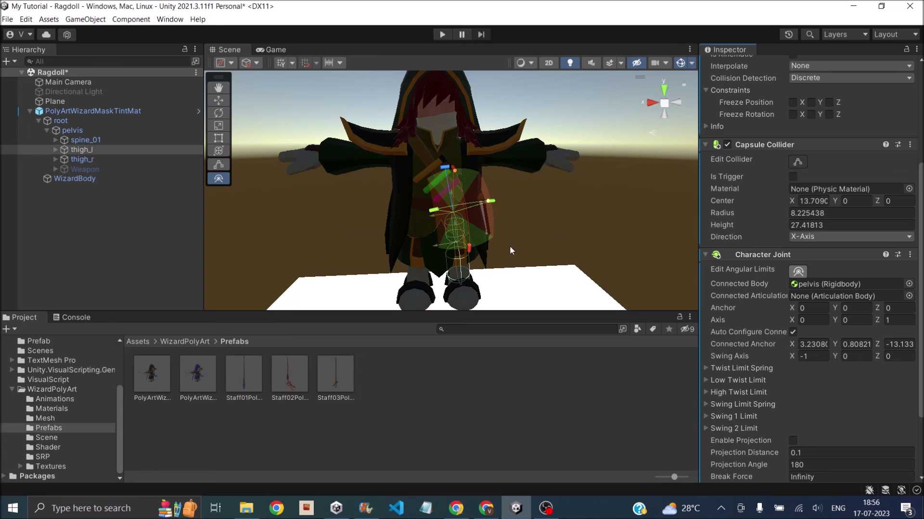
{"action": "left_click_drag", "start_coordinate": [510, 250], "coordinate": [460, 236], "text": "alt"}
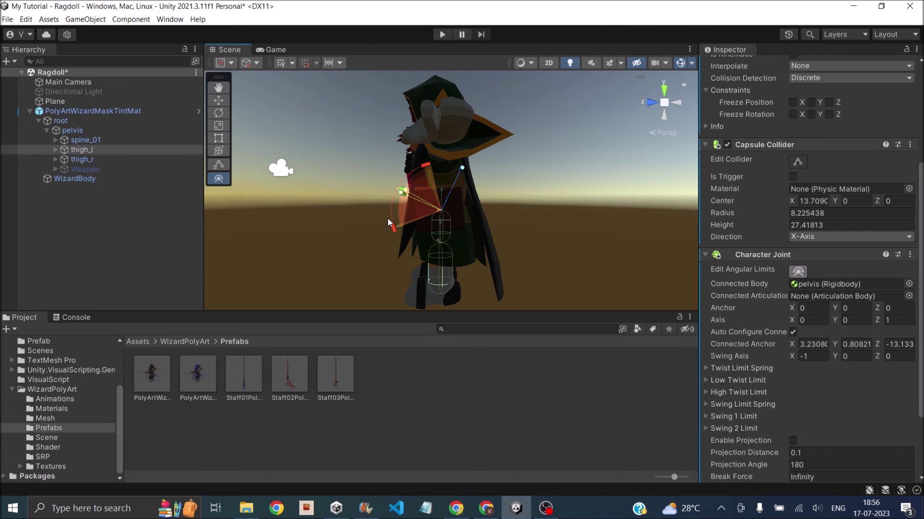
{"action": "mouse_move", "coordinate": [393, 228]}
{"action": "left_mouse_down"}
{"action": "mouse_move", "coordinate": [433, 255]}
{"action": "mouse_move", "coordinate": [473, 240]}
{"action": "mouse_move", "coordinate": [431, 171]}
{"action": "mouse_move", "coordinate": [396, 219]}
{"action": "mouse_move", "coordinate": [409, 237]}
{"action": "left_mouse_up"}
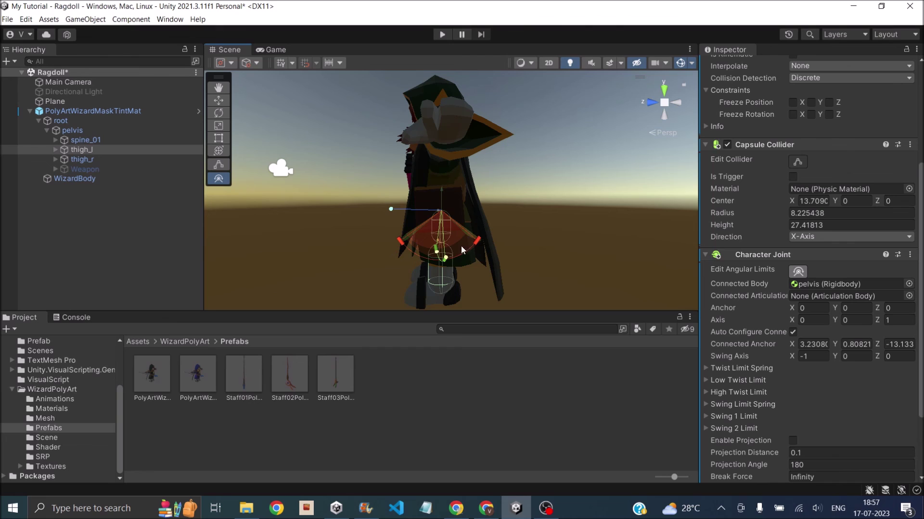
Step: Select calf_l and drag its swing limit out to a half-circle, then back to a cone
{"action": "left_click", "coordinate": [55, 149]}
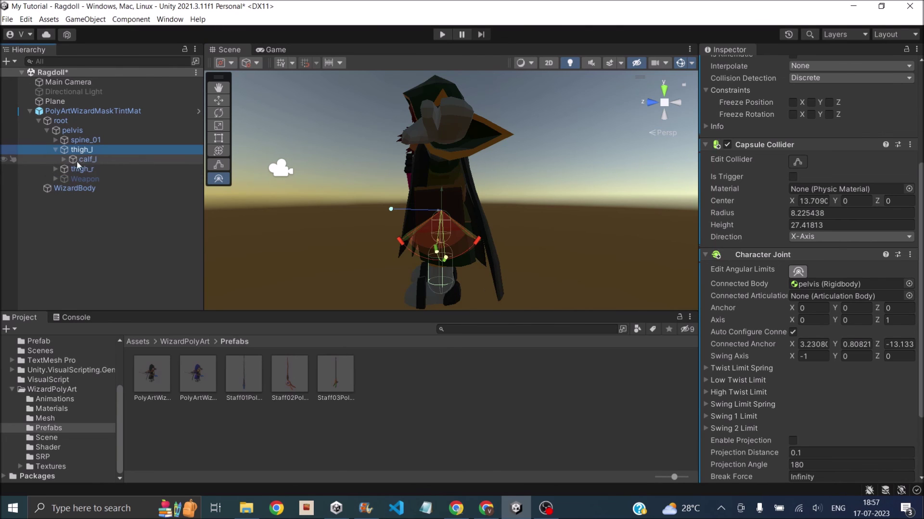
{"action": "left_click", "coordinate": [92, 160]}
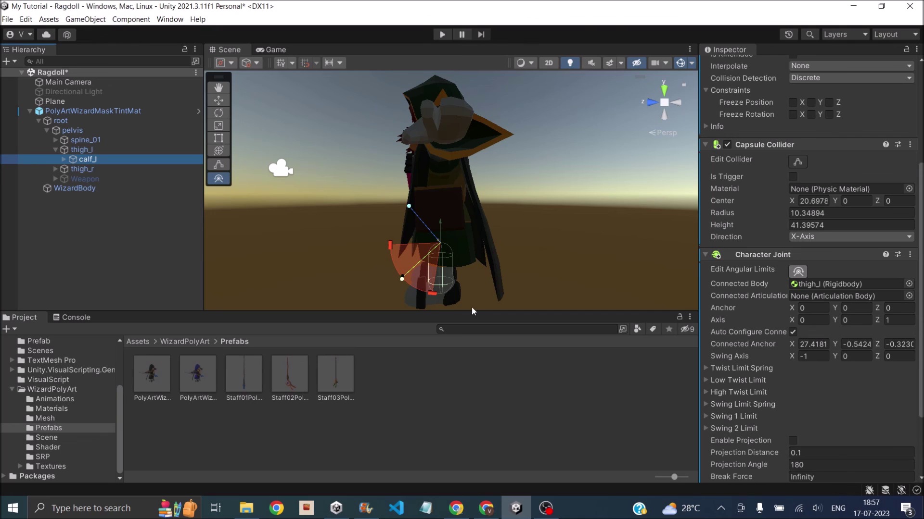
{"action": "left_click_drag", "start_coordinate": [435, 296], "coordinate": [489, 244]}
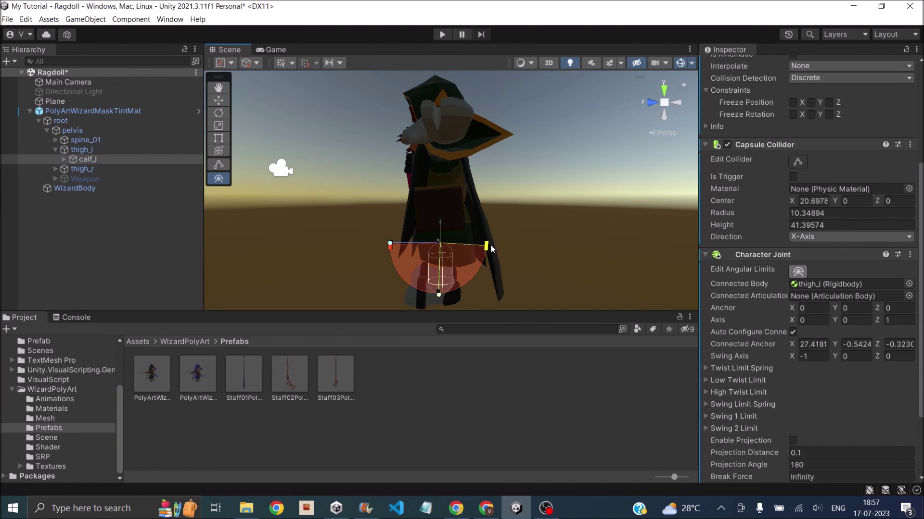
{"action": "left_click_drag", "start_coordinate": [390, 244], "coordinate": [441, 295]}
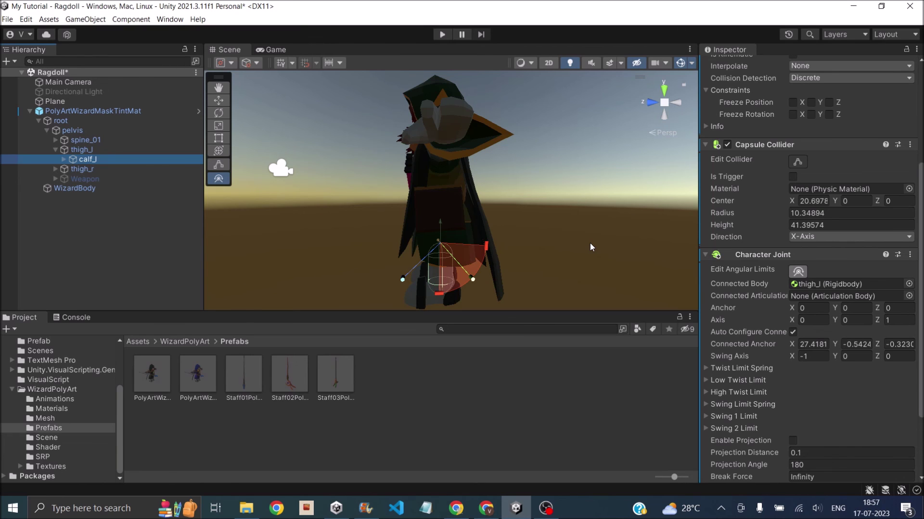
{"action": "scroll", "coordinate": [808, 289], "scroll_direction": "down", "scroll_amount": 3}
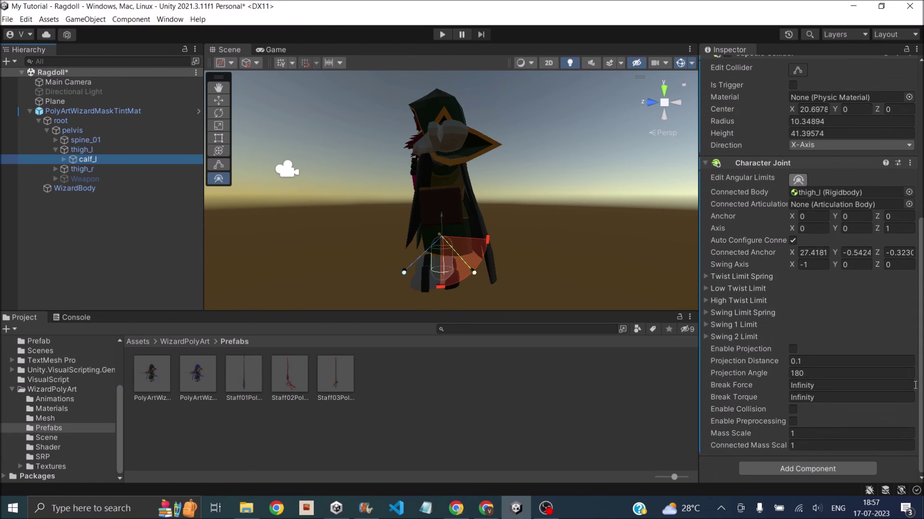
{"action": "scroll", "coordinate": [808, 289], "scroll_direction": "up", "scroll_amount": 6}
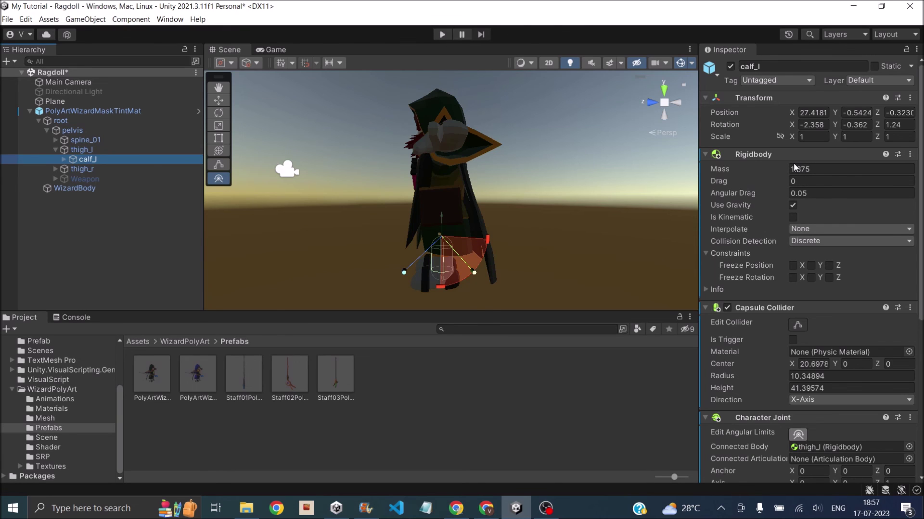
{"action": "left_click_drag", "start_coordinate": [601, 264], "coordinate": [454, 268], "text": "alt"}
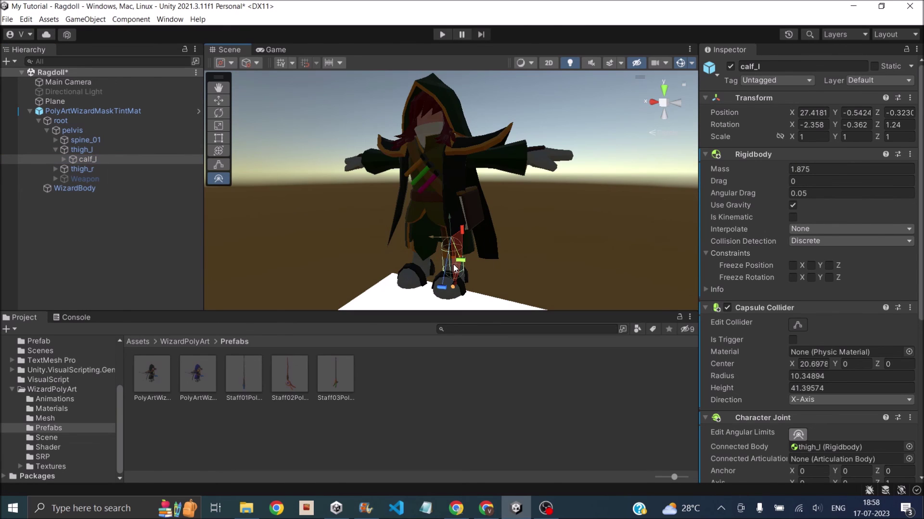